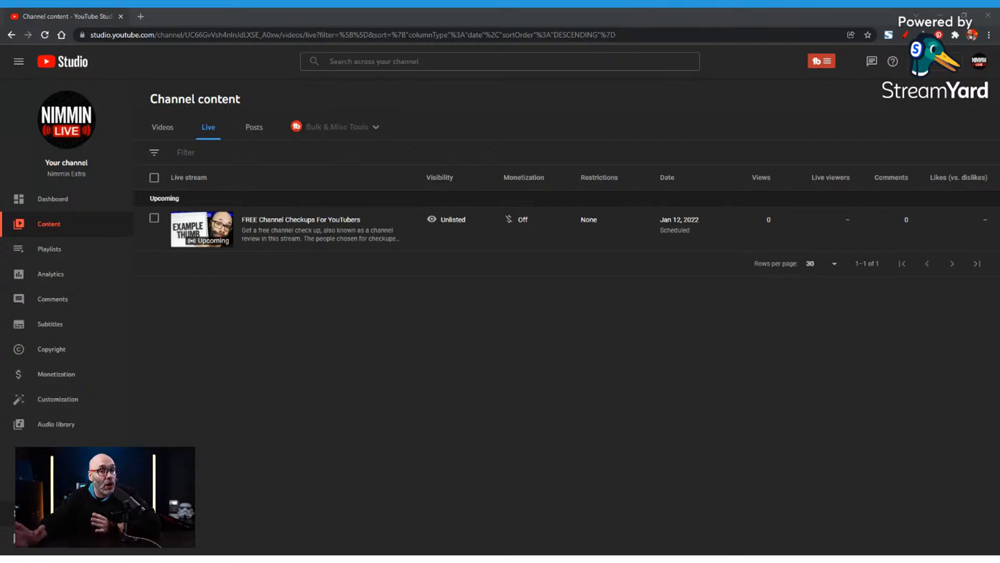
- Open the studio settings and display the channel's basic info, including country of residence and keywords
click(50, 513)
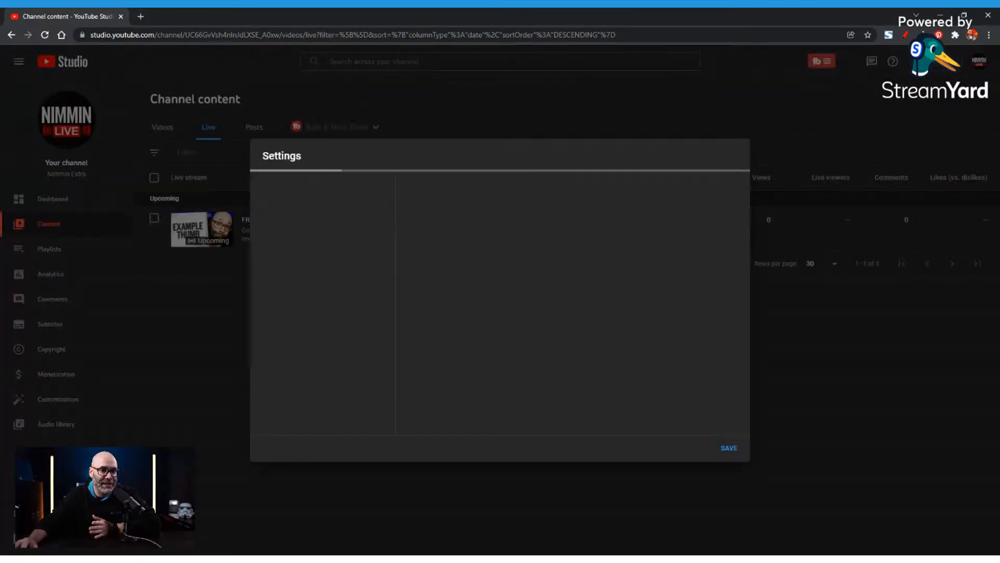
click(698, 449)
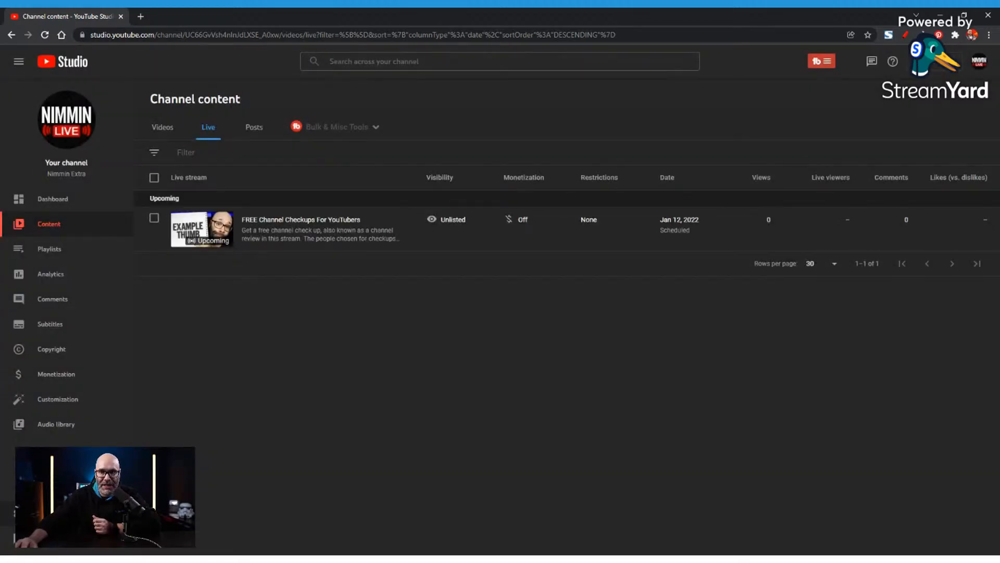
click(50, 513)
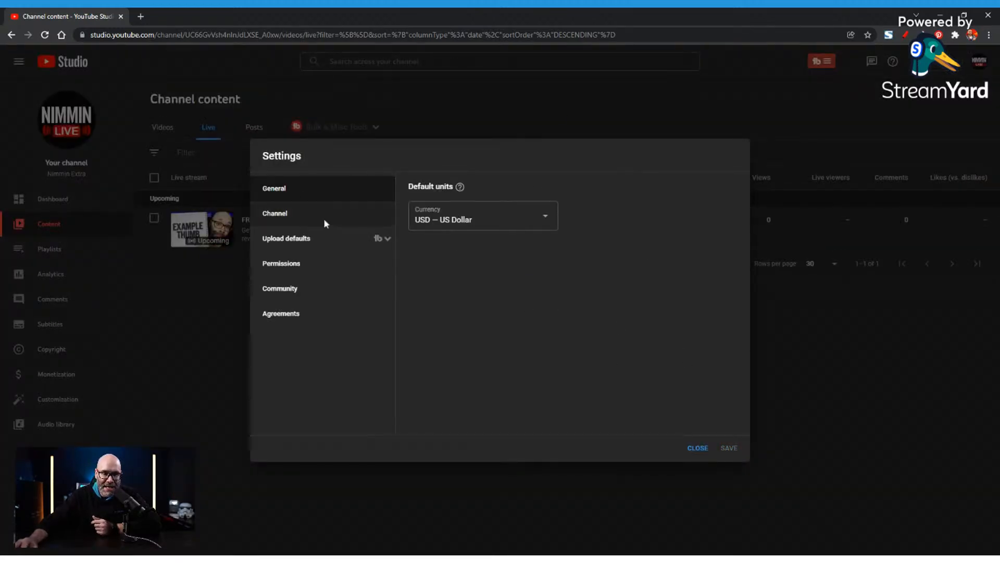
click(280, 213)
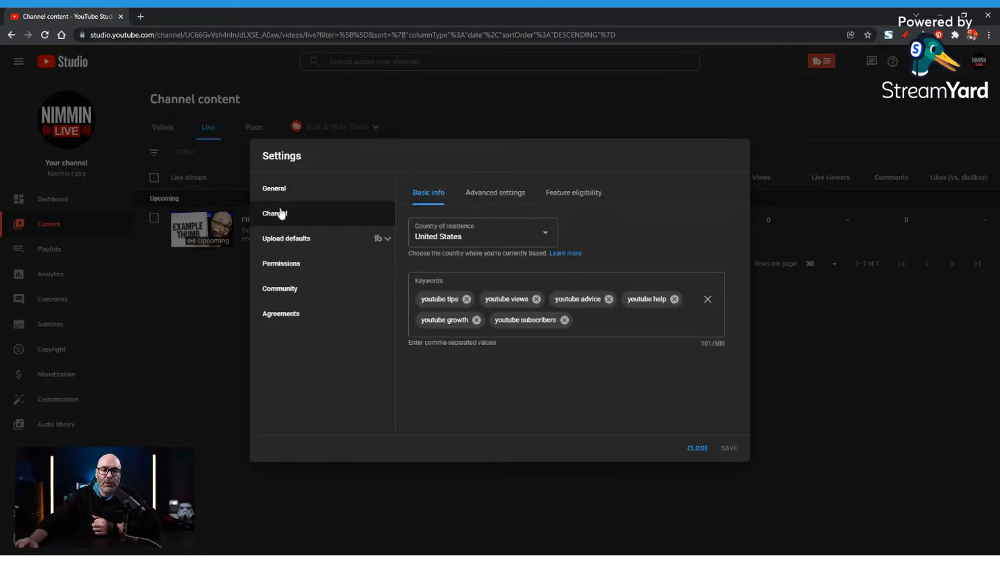
- Review the channel's advanced settings for audience, Google Ads linking, automatic captions, subscriber count and advertisements
click(496, 193)
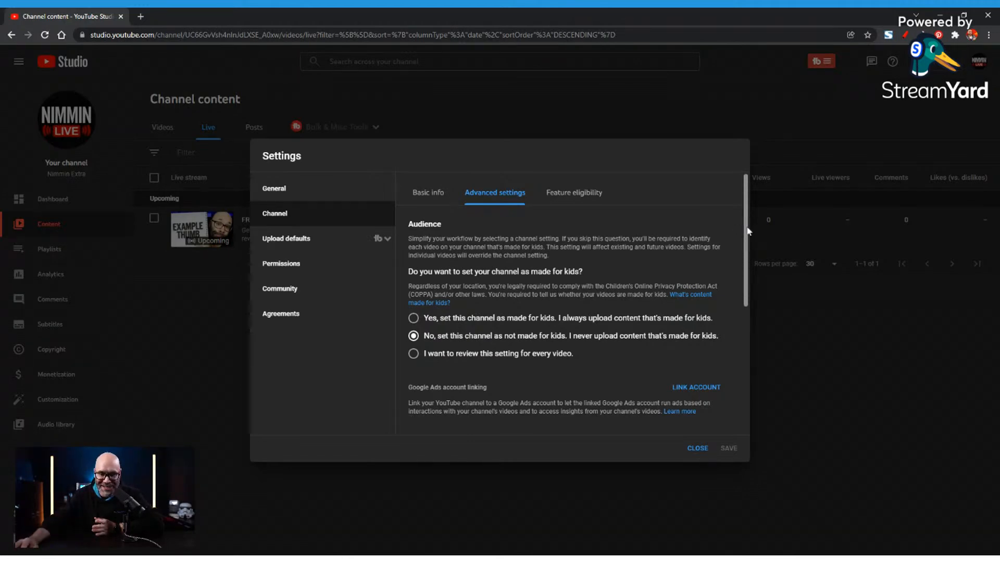
scroll(748, 231, down, 1)
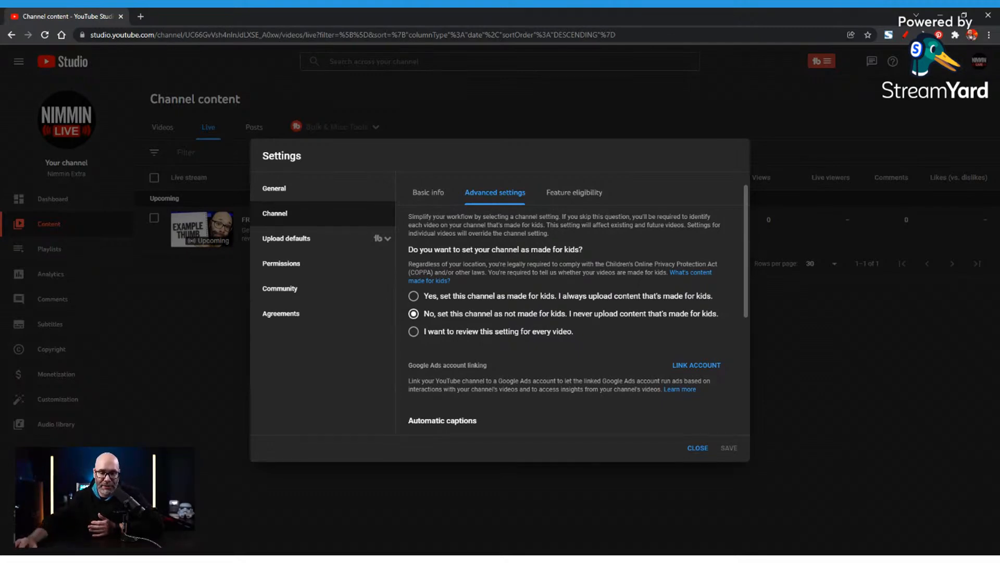
scroll(570, 351, down, 1)
scroll(570, 353, down, 1)
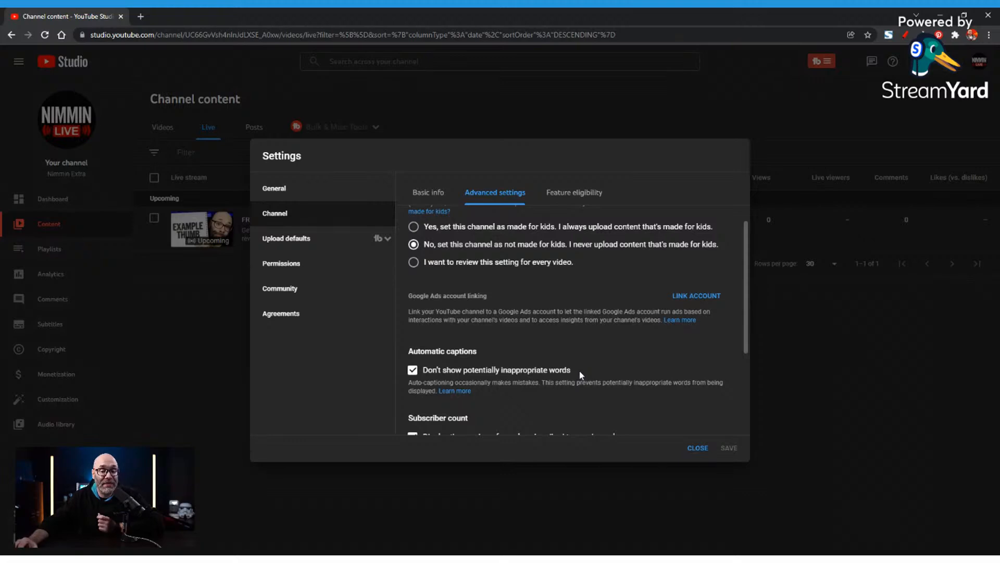
scroll(608, 338, down, 1)
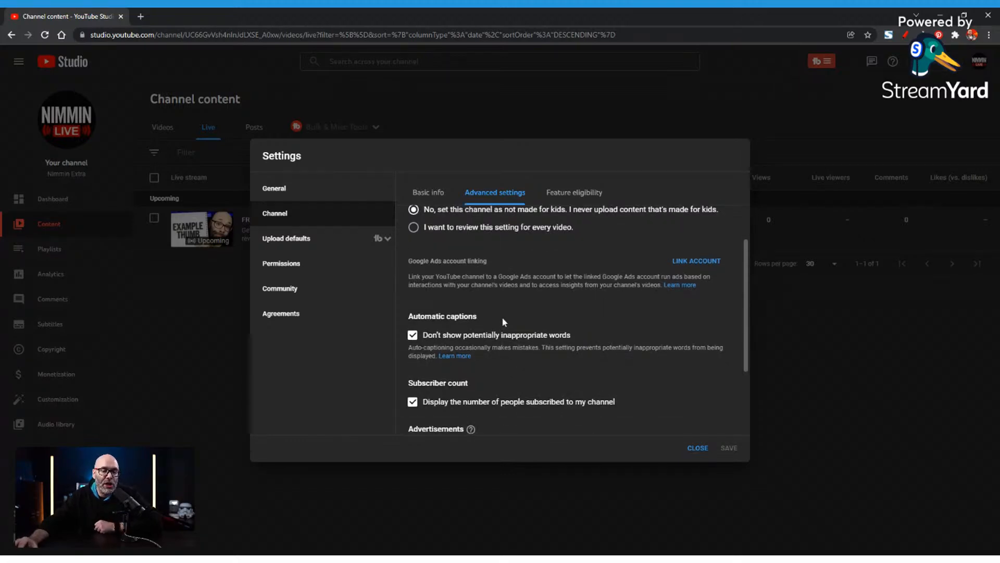
scroll(501, 355, down, 1)
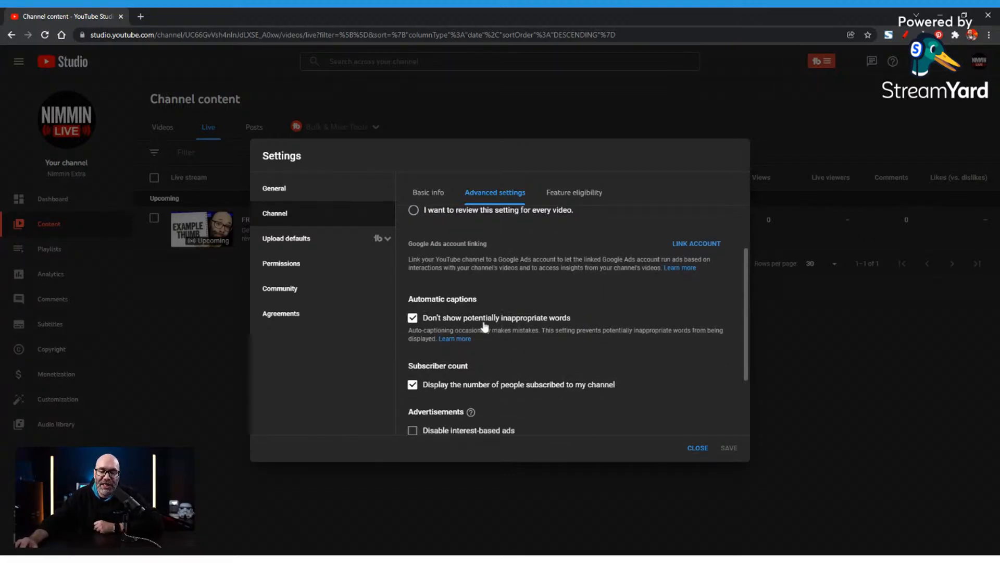
drag(483, 344, 524, 344)
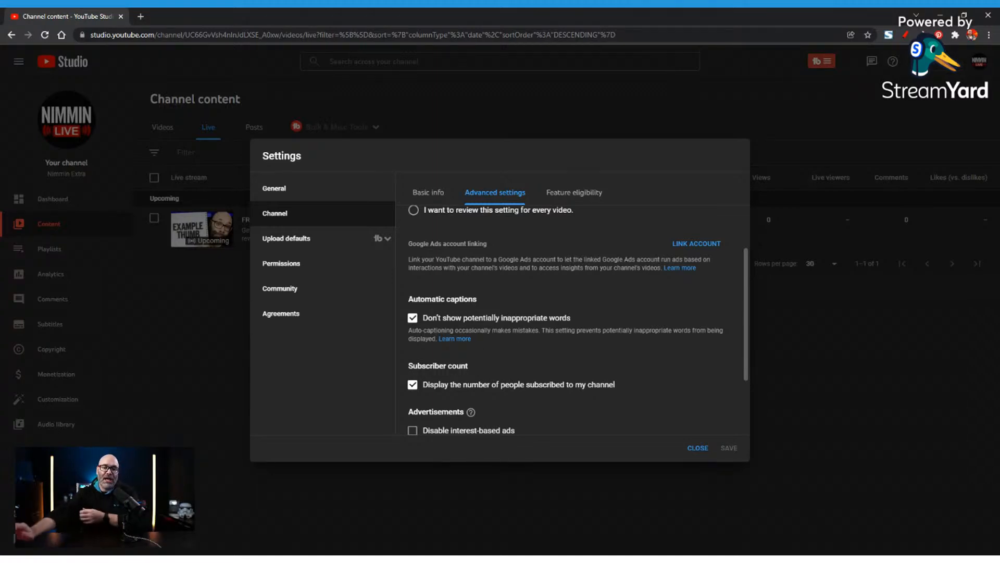
scroll(491, 329, down, 2)
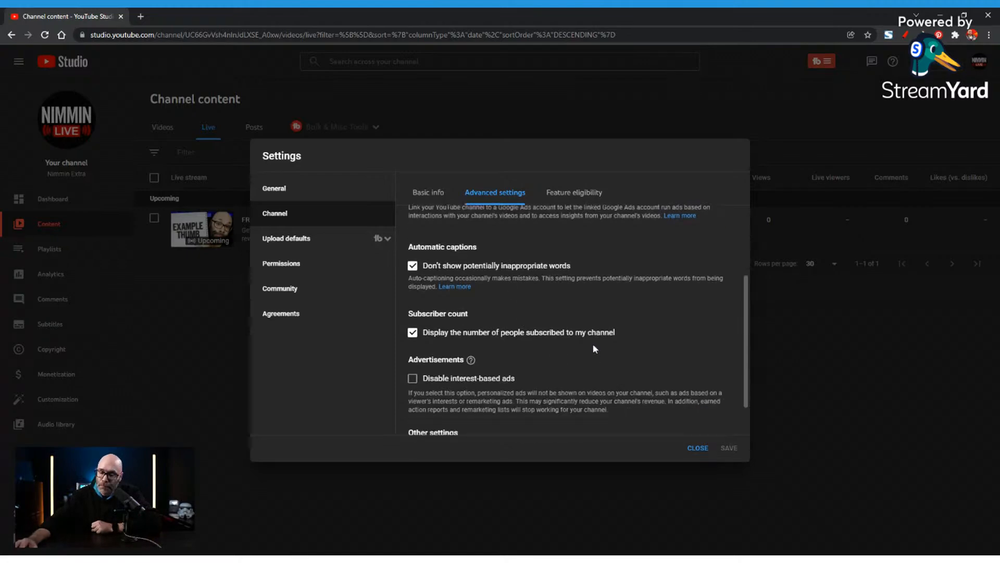
scroll(547, 384, up, 4)
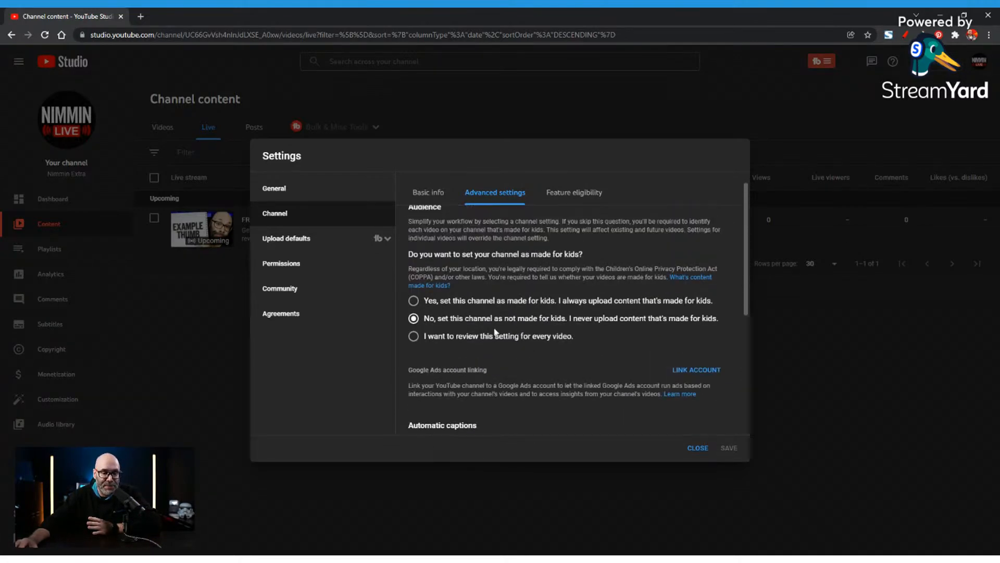
- Open the upload defaults' basic info and look over the title, description, visibility and tags fields
click(284, 240)
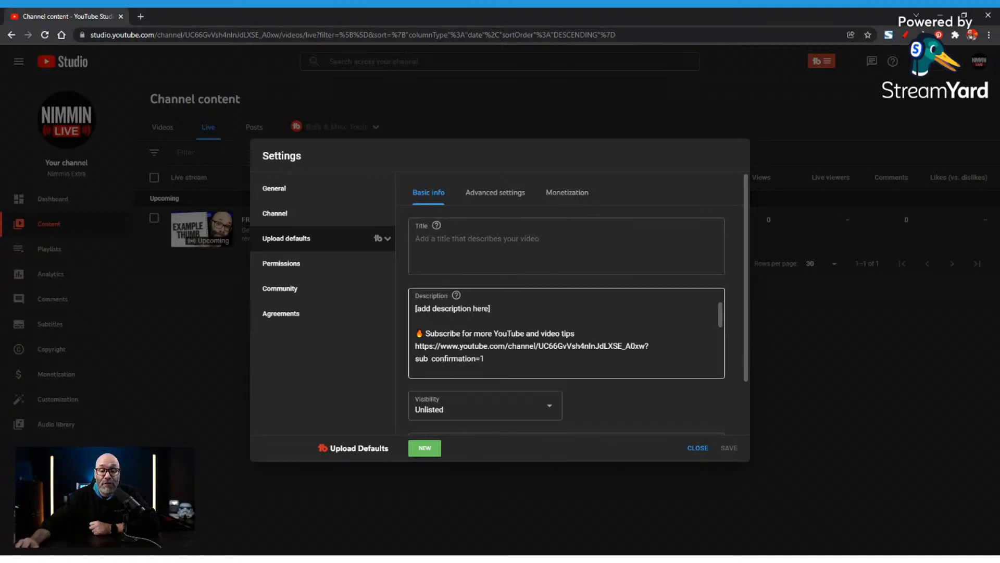
scroll(727, 341, down, 5)
scroll(728, 341, down, 2)
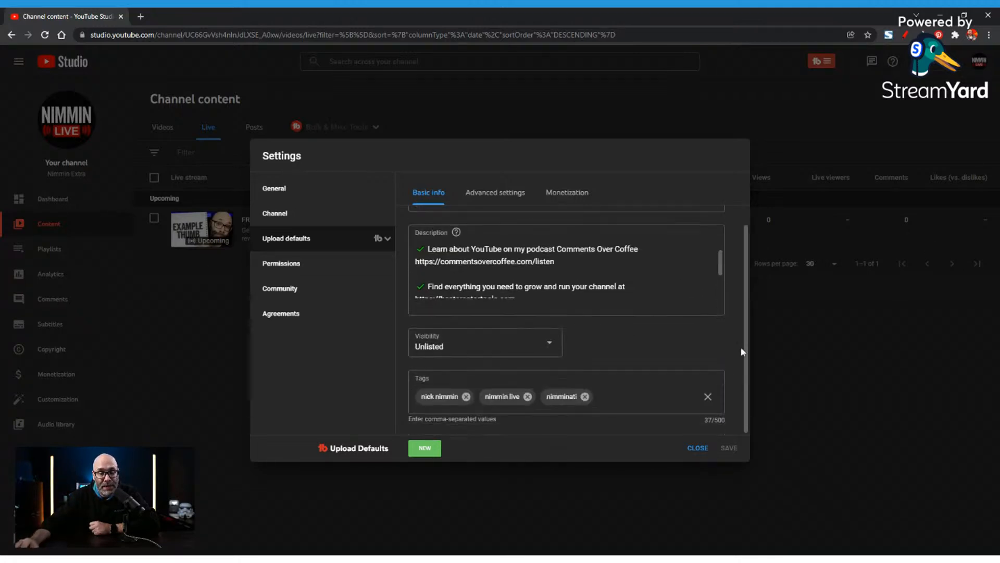
scroll(743, 305, up, 2)
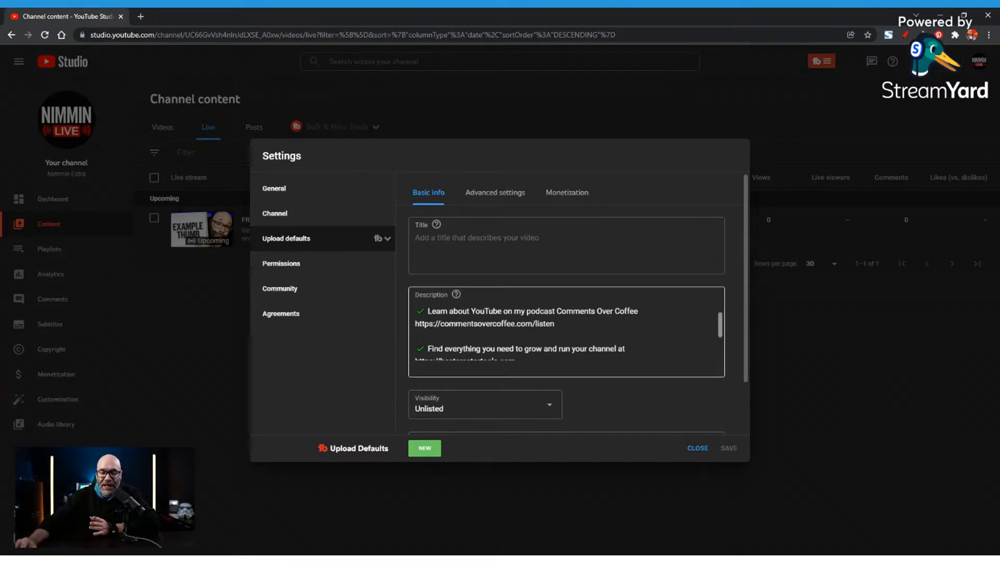
- Read through the default upload description from beginning to end, and check the default tags
click(521, 333)
scroll(521, 333, up, 5)
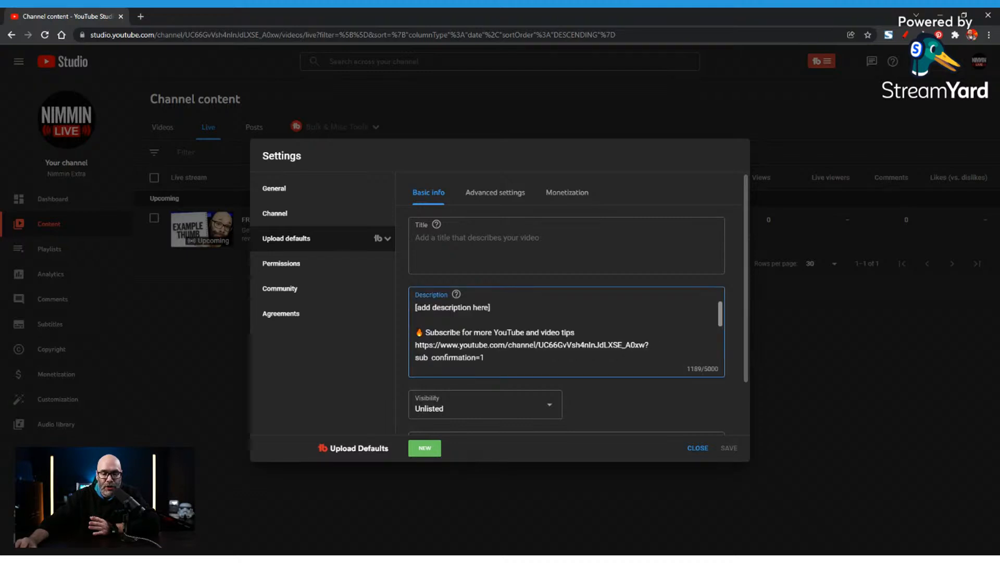
scroll(566, 332, down, 5)
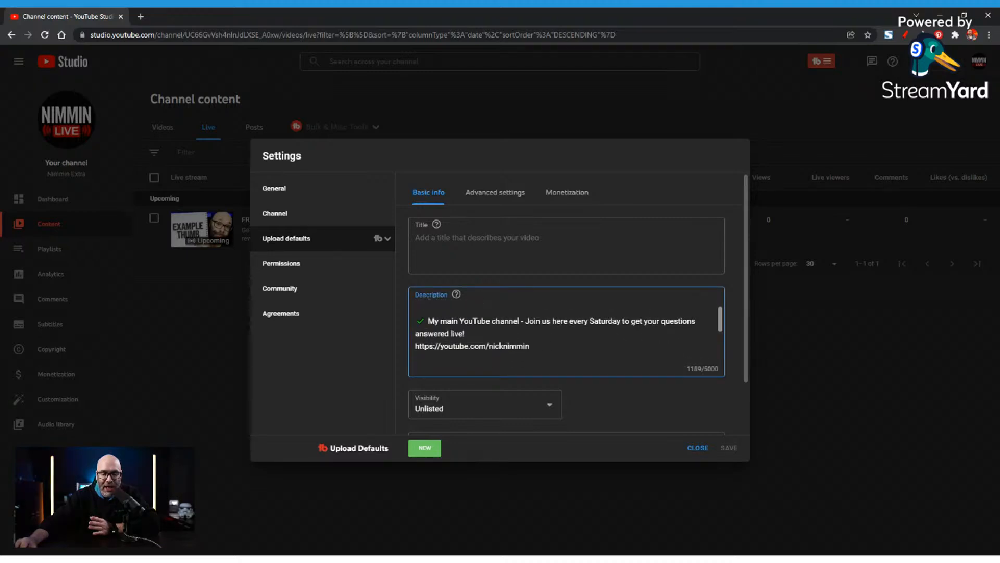
scroll(566, 331, down, 5)
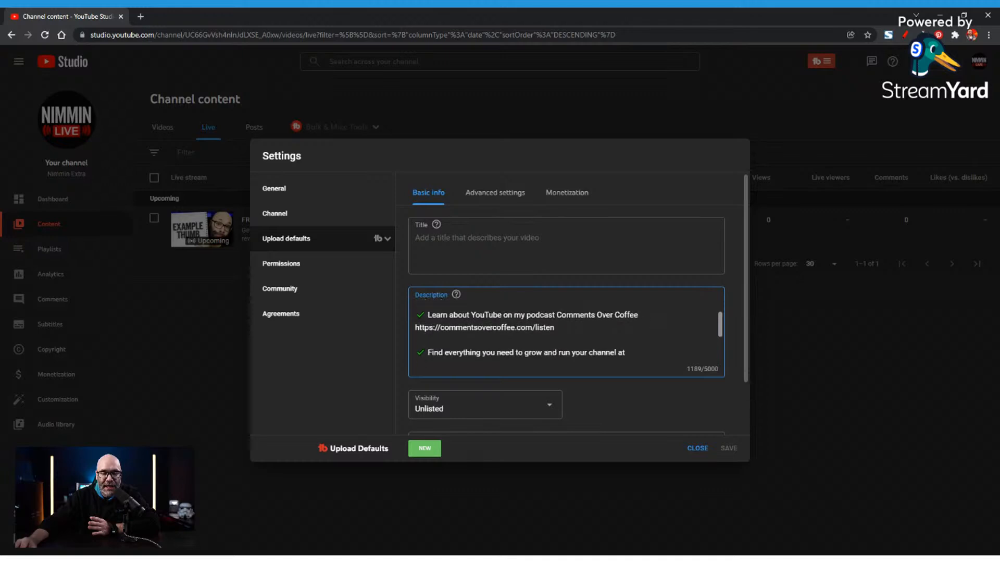
scroll(566, 331, down, 5)
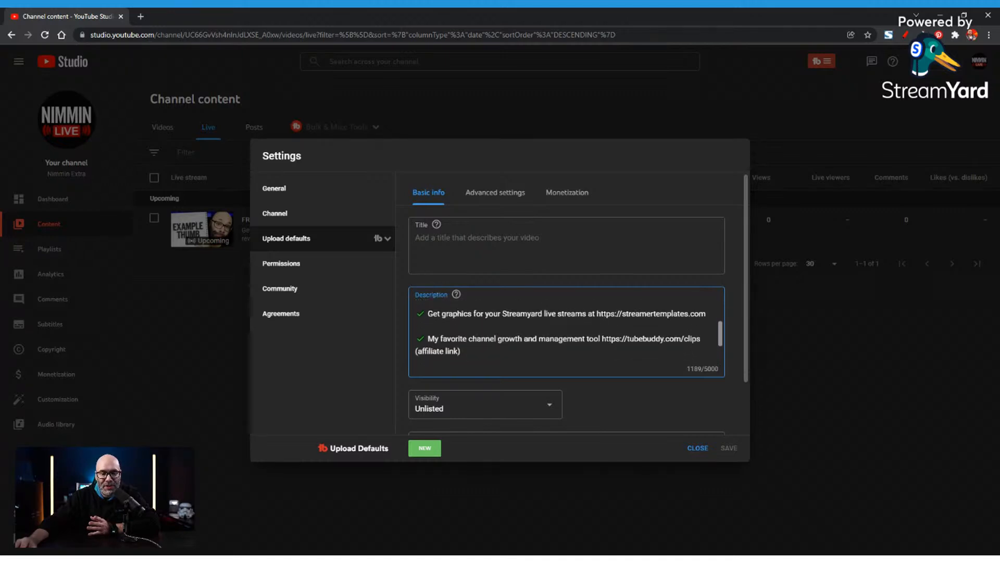
scroll(566, 331, down, 2)
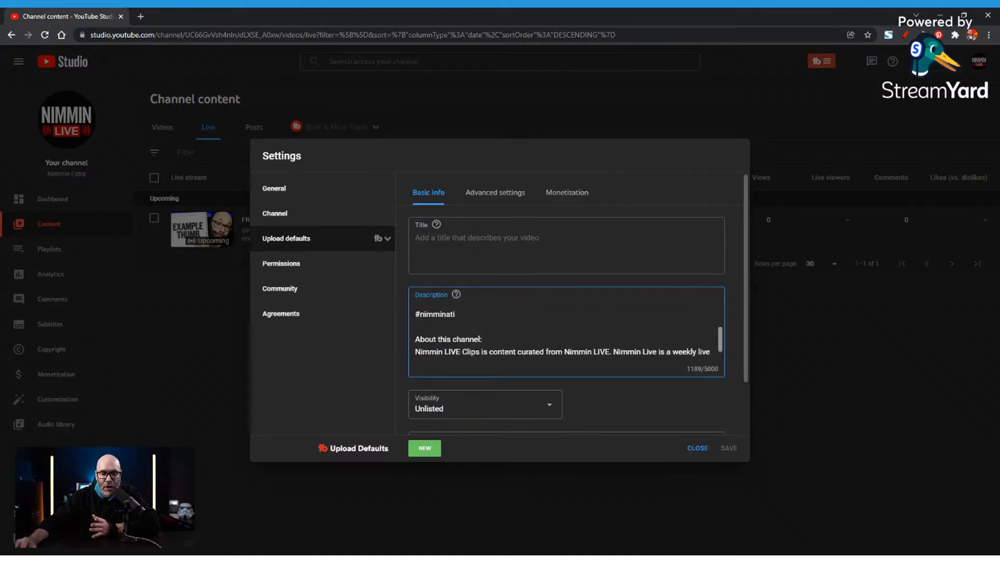
scroll(566, 331, up, 10)
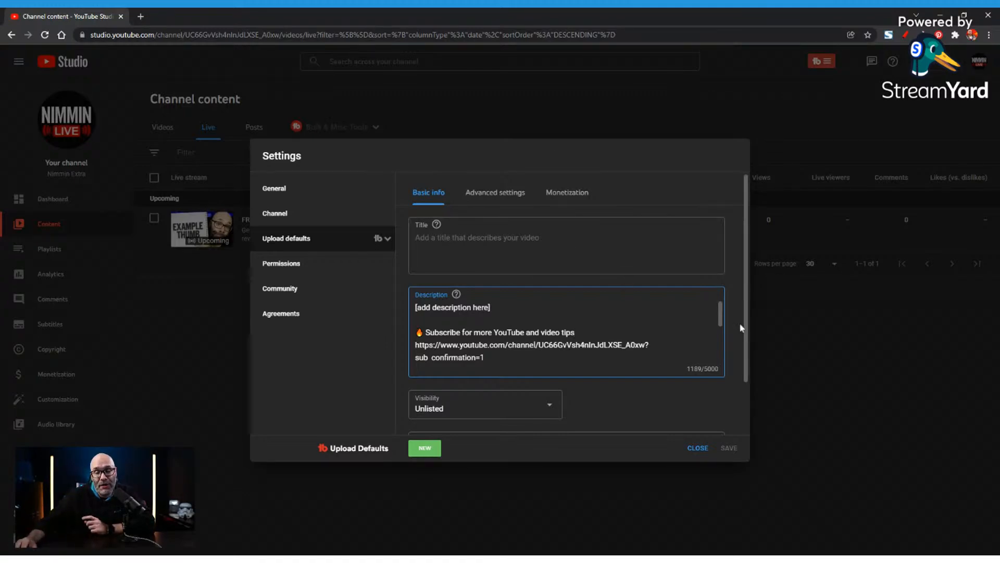
scroll(748, 325, down, 1)
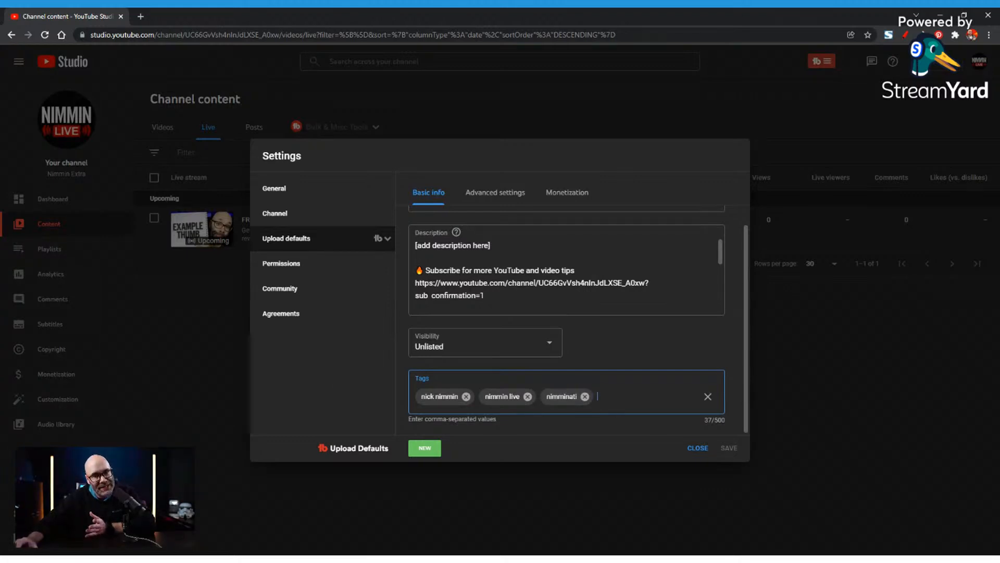
- Open the advanced settings of the upload defaults and examine the automatic chapters option
click(481, 191)
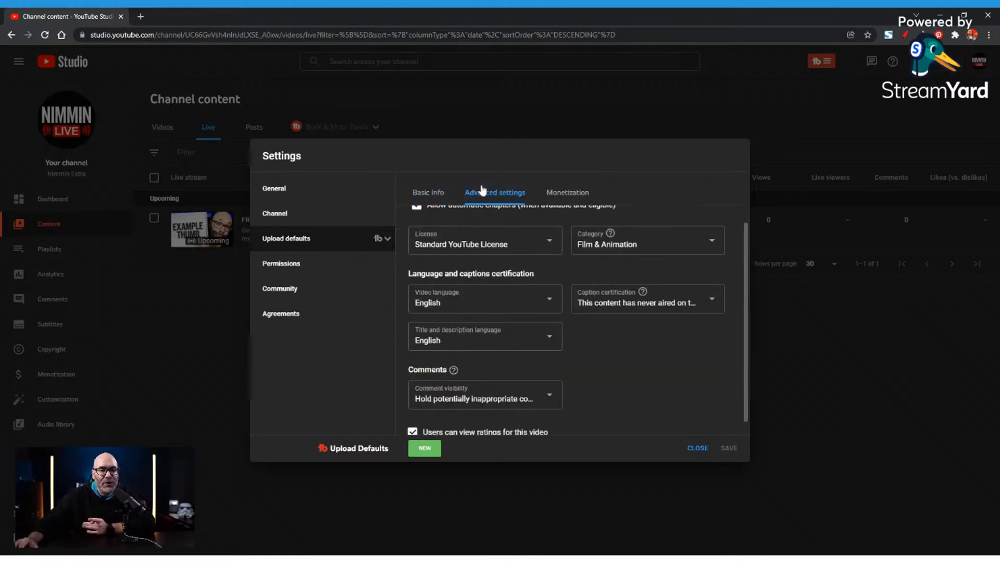
scroll(743, 264, up, 2)
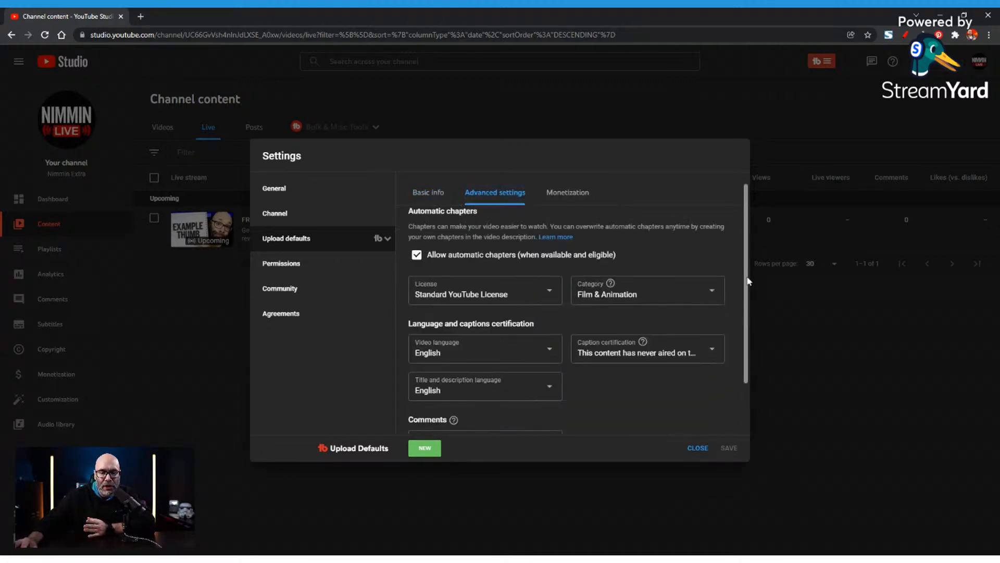
drag(665, 266, 425, 271)
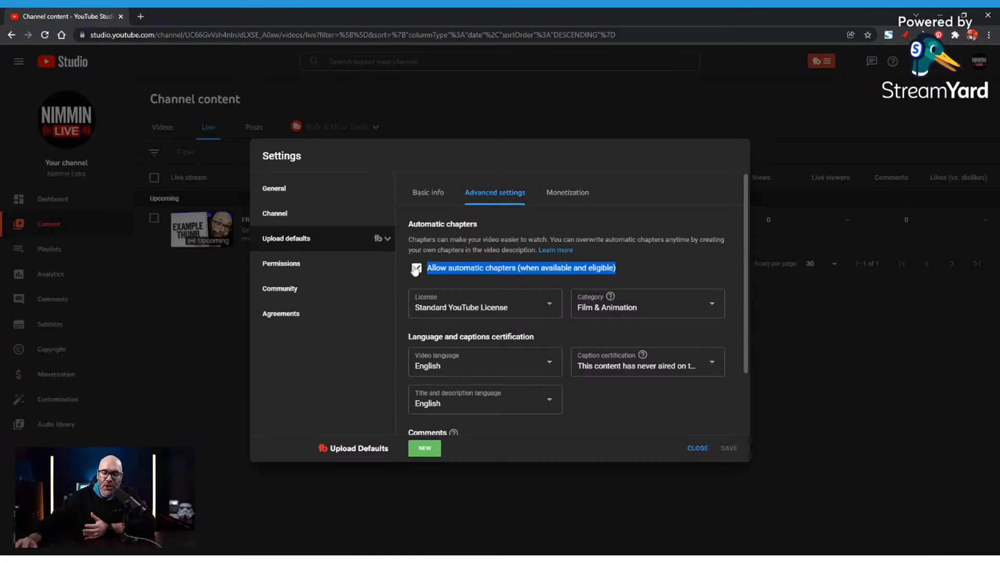
click(663, 274)
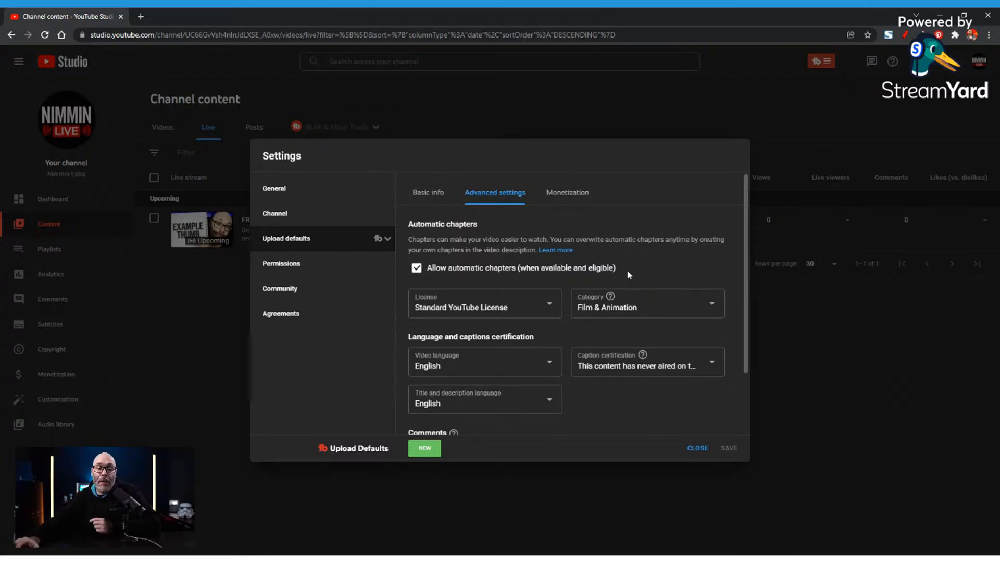
scroll(570, 225, down, 1)
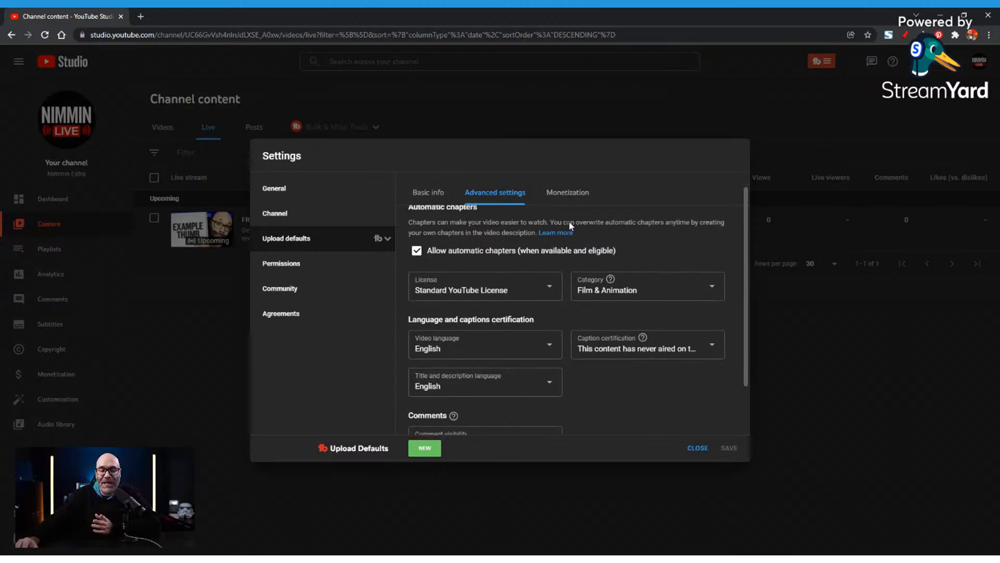
- Compare the license options for default uploads and select Standard YouTube License
click(524, 296)
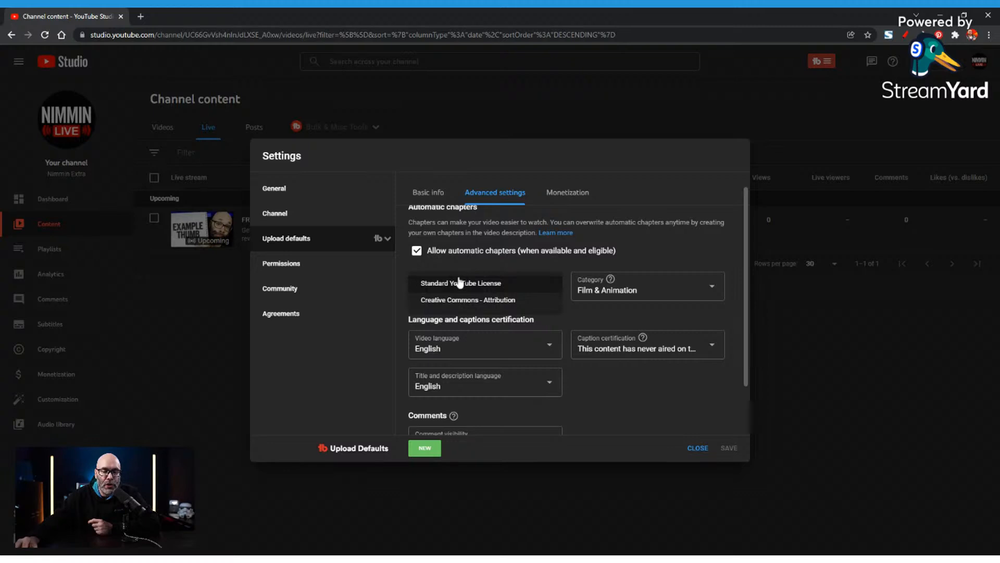
click(475, 283)
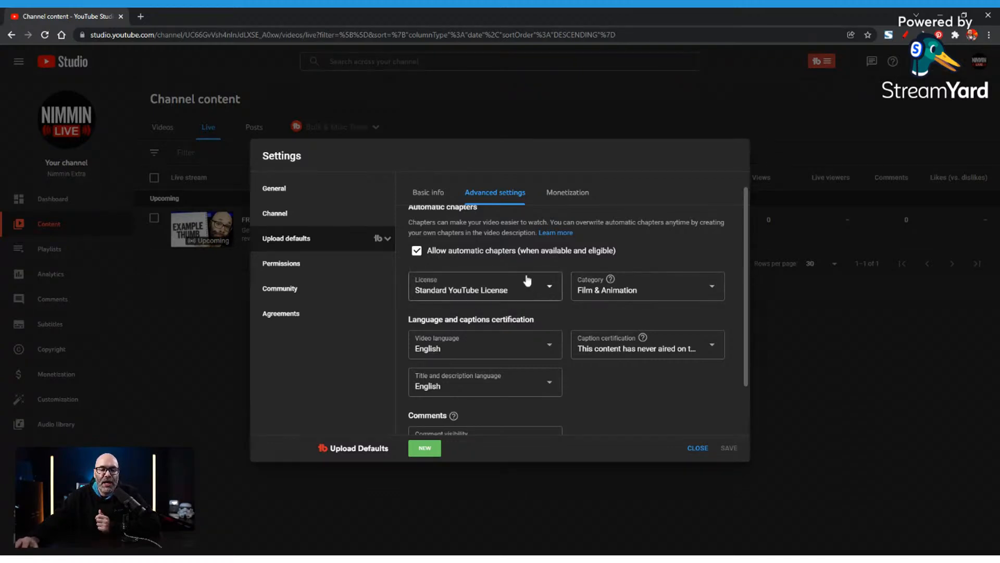
click(530, 286)
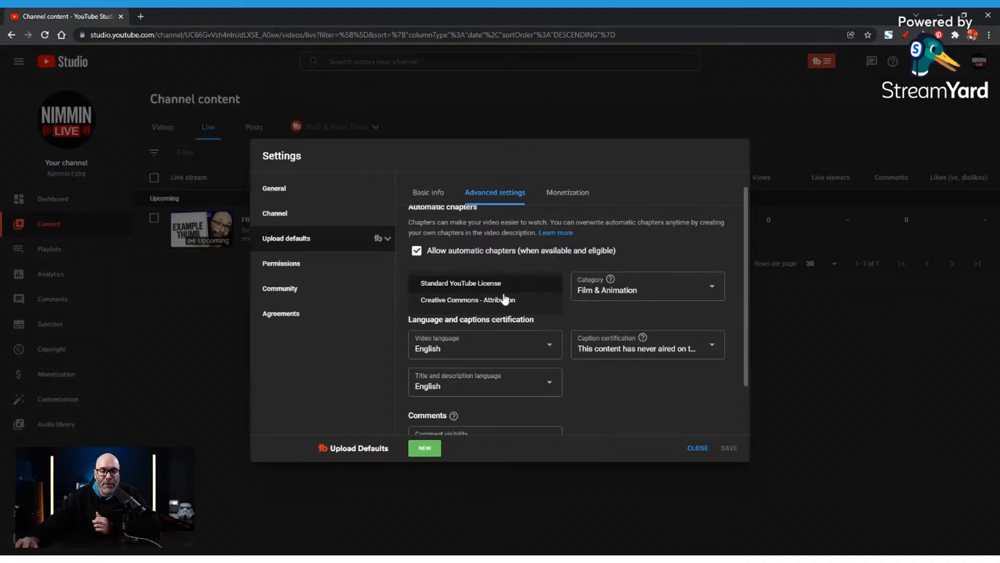
click(658, 244)
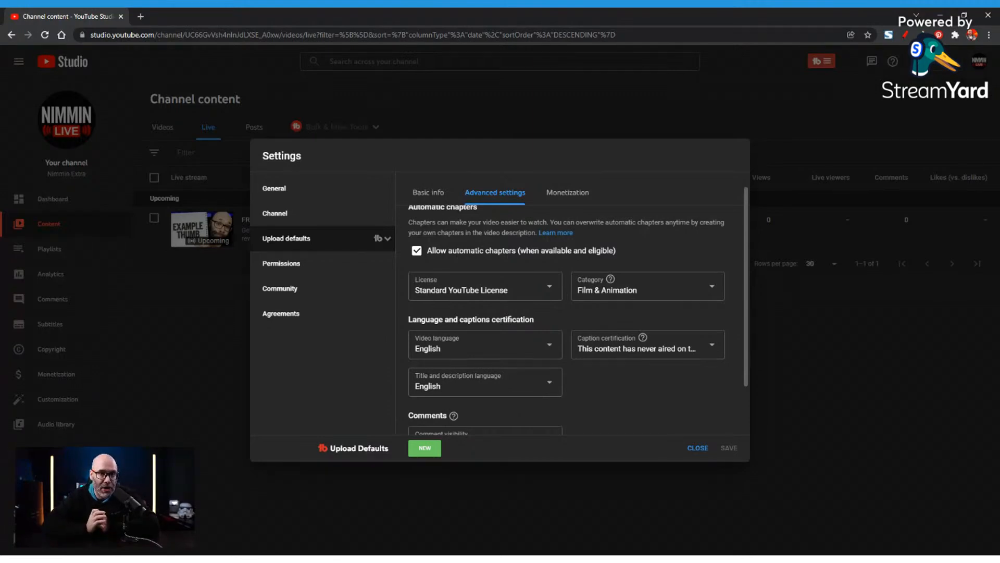
click(515, 298)
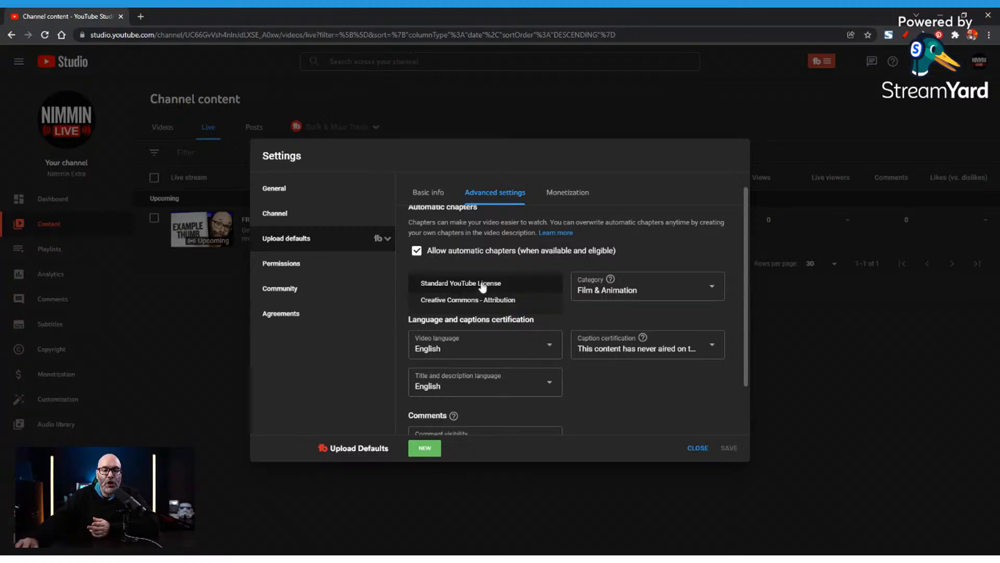
click(494, 290)
click(466, 302)
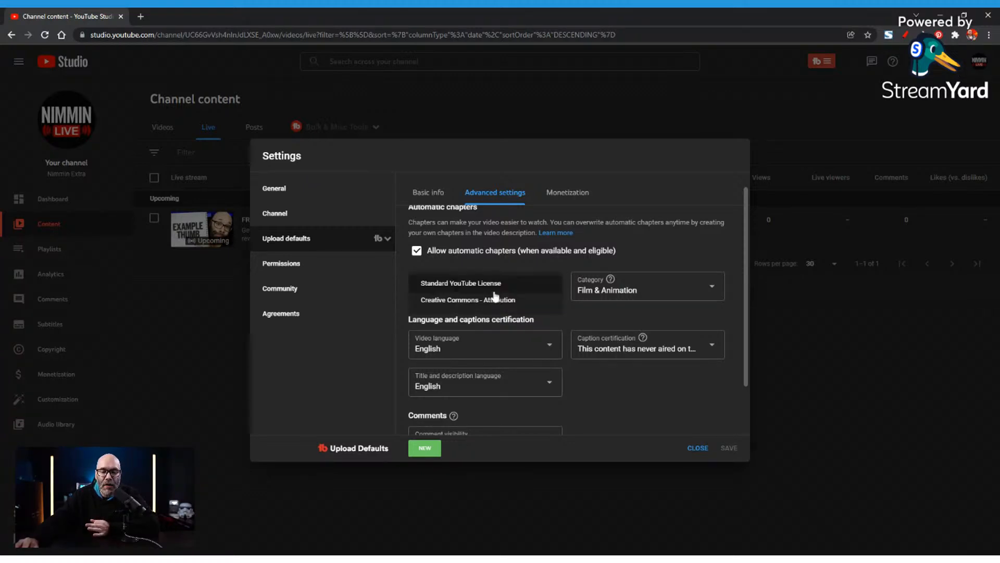
click(469, 283)
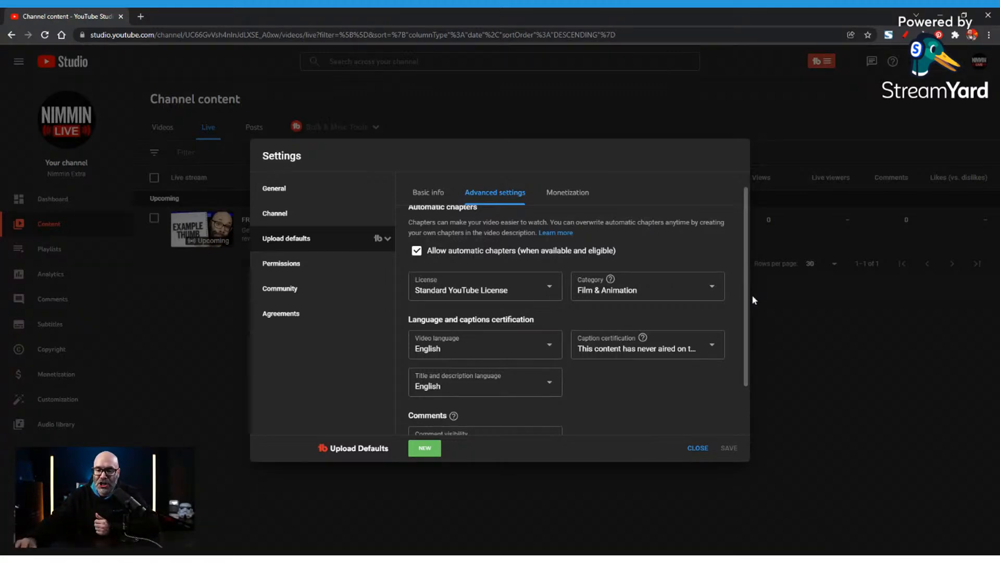
- Look over the language and captions certification defaults, including the available title and description languages
drag(747, 308, 747, 347)
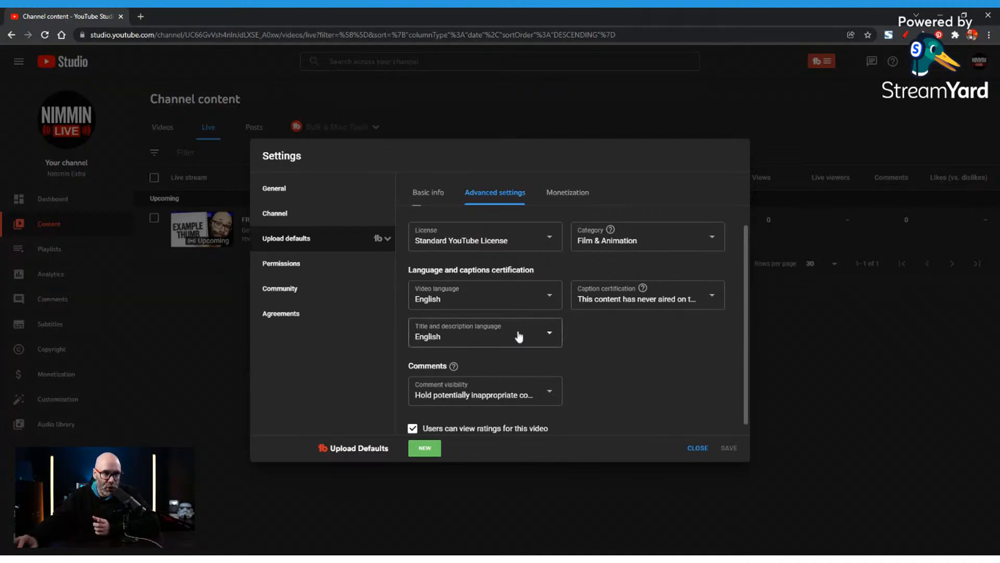
click(472, 338)
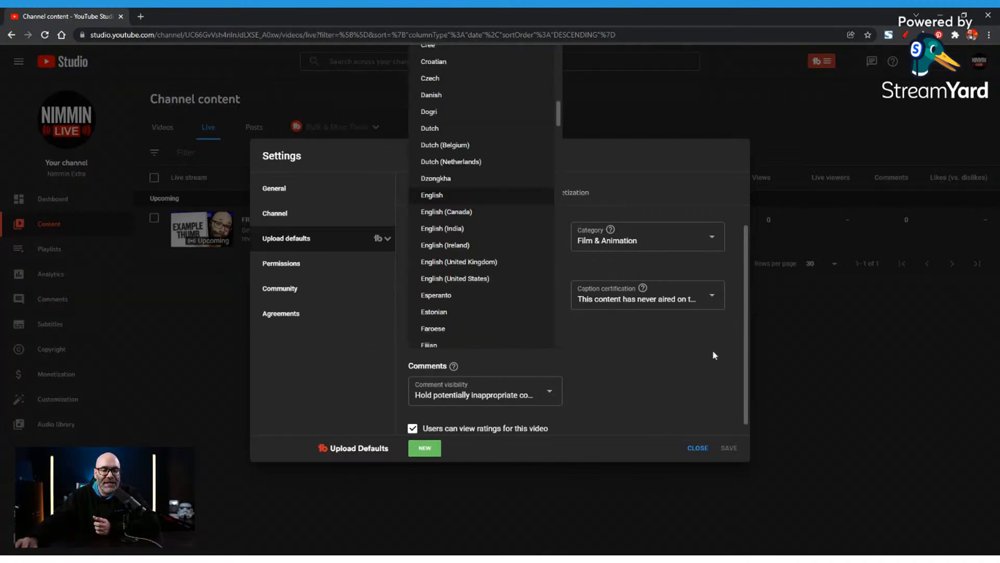
click(627, 356)
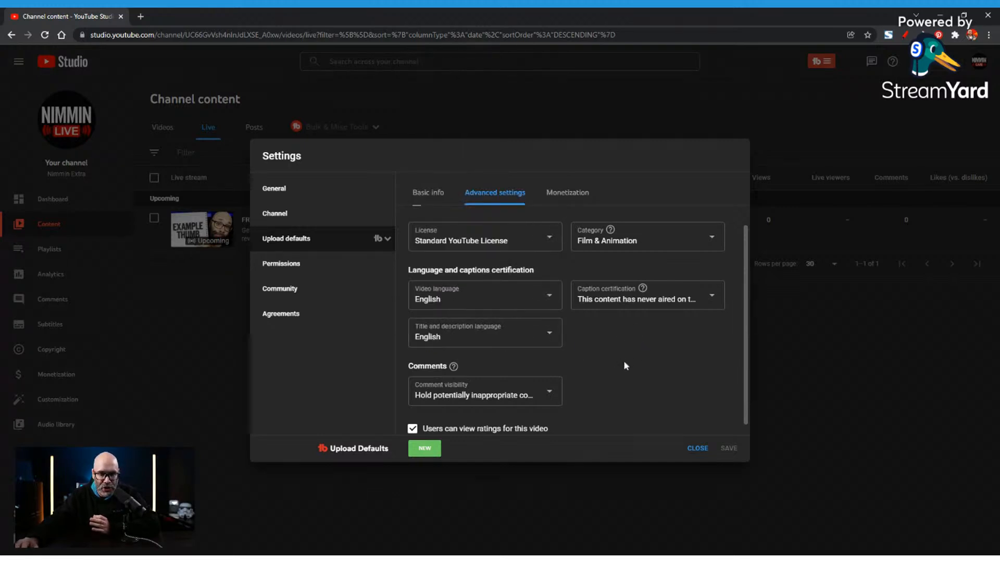
- Compare the default comment visibility options and select Hold potentially inappropriate comments for review
scroll(624, 360, down, 1)
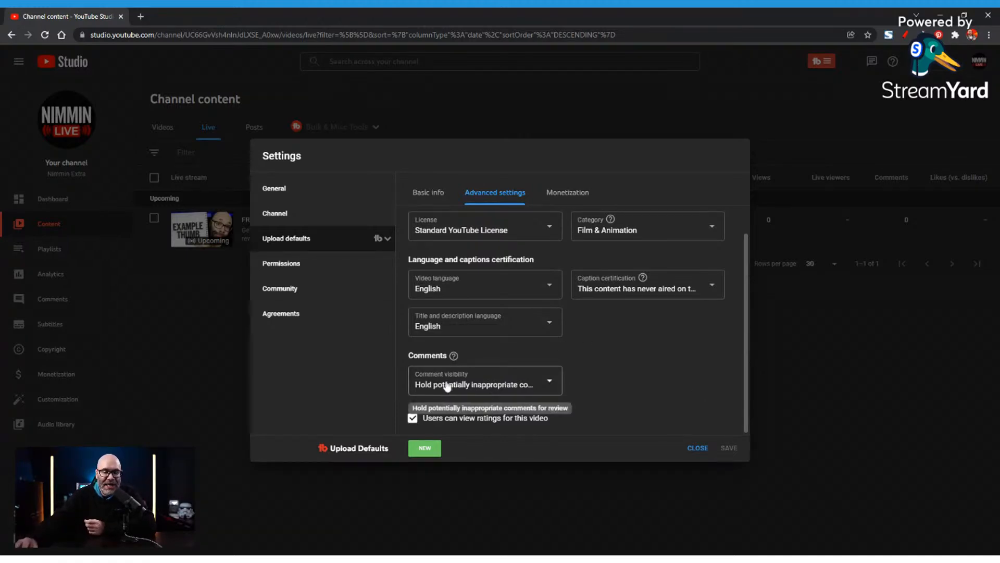
click(482, 391)
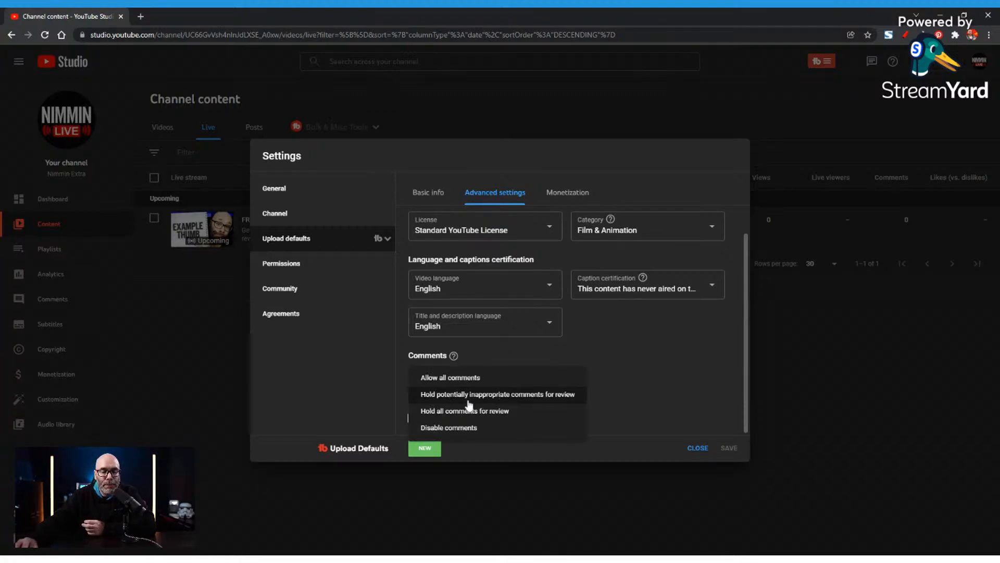
click(570, 393)
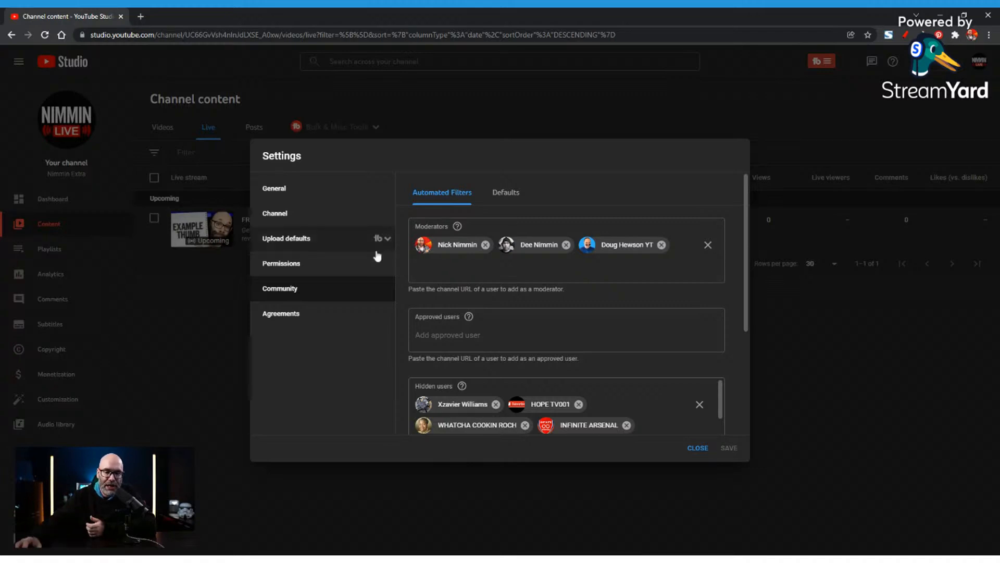
- Review the moderators, approved users and hidden users in the community settings' automated filters
scroll(742, 275, down, 2)
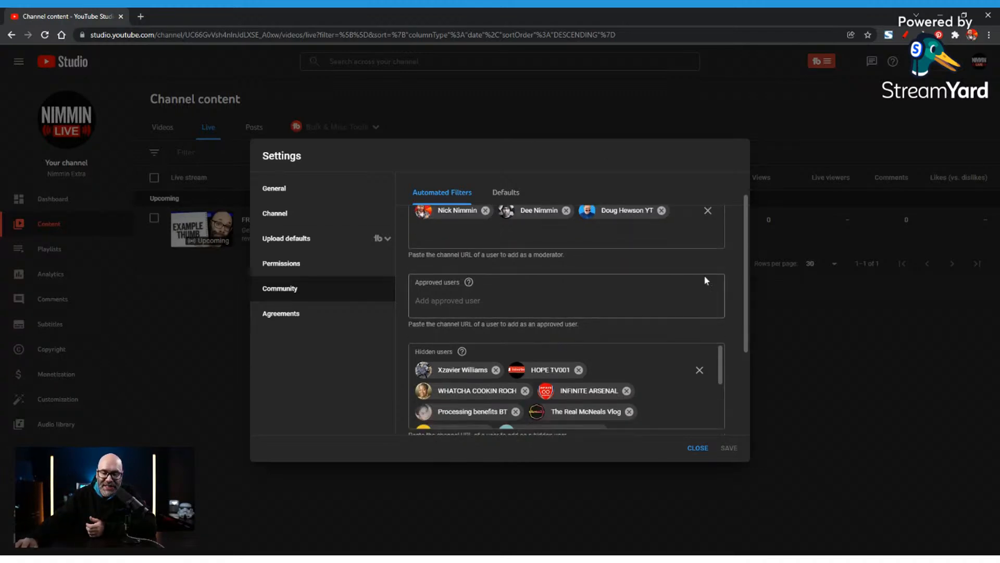
drag(747, 282, 746, 327)
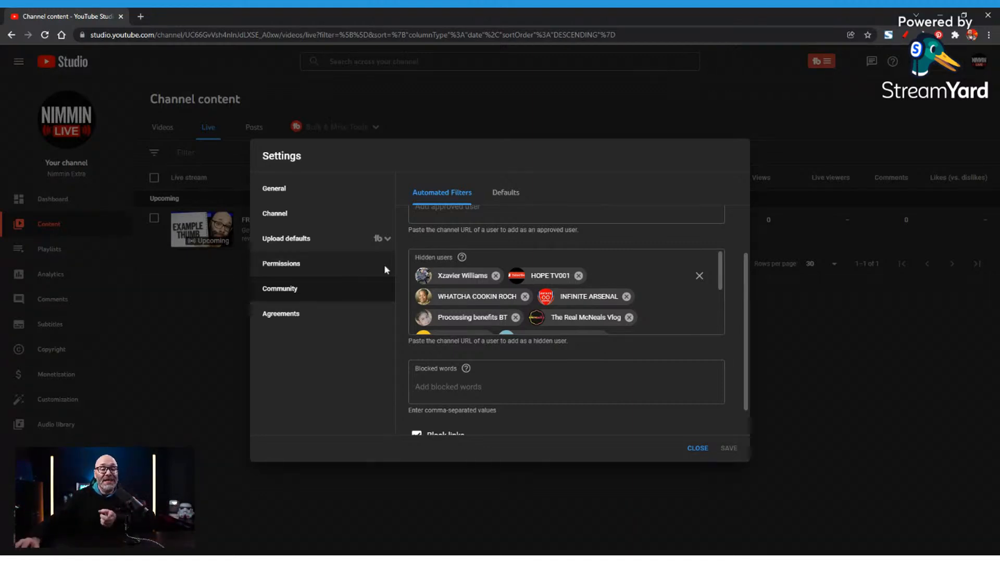
scroll(654, 305, down, 1)
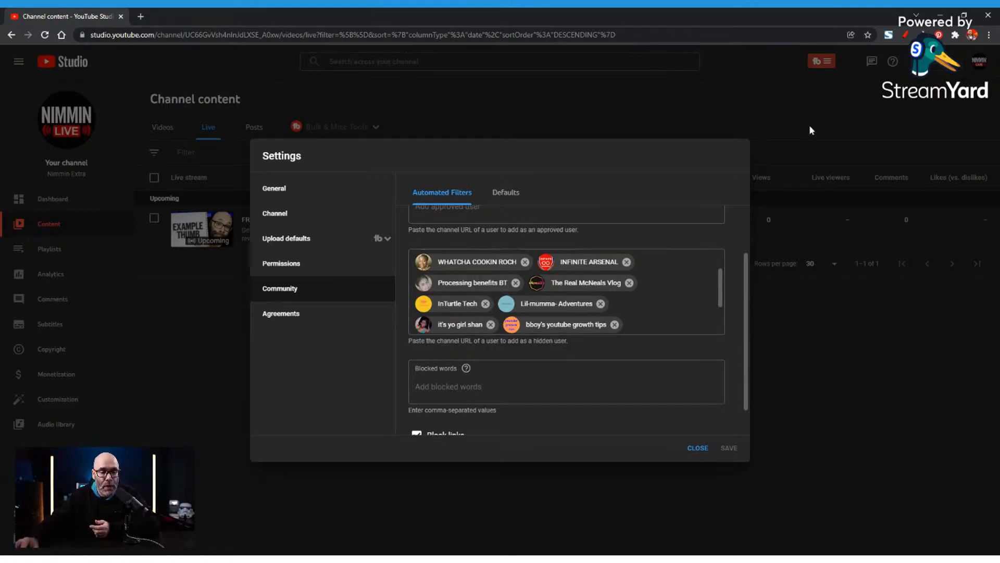
drag(748, 329, 752, 362)
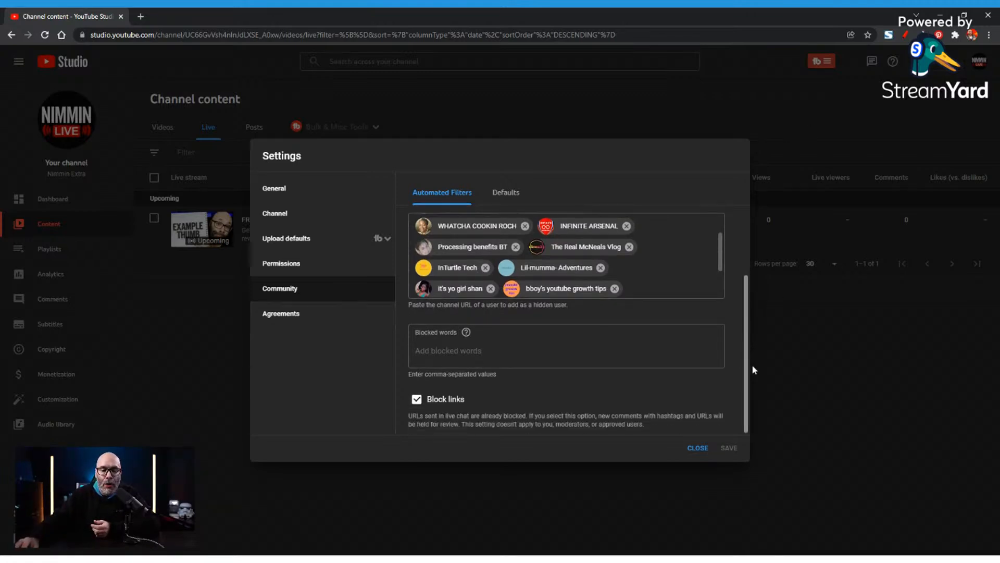
- Examine the blocked words field and the Block links option in the automated filters
click(427, 352)
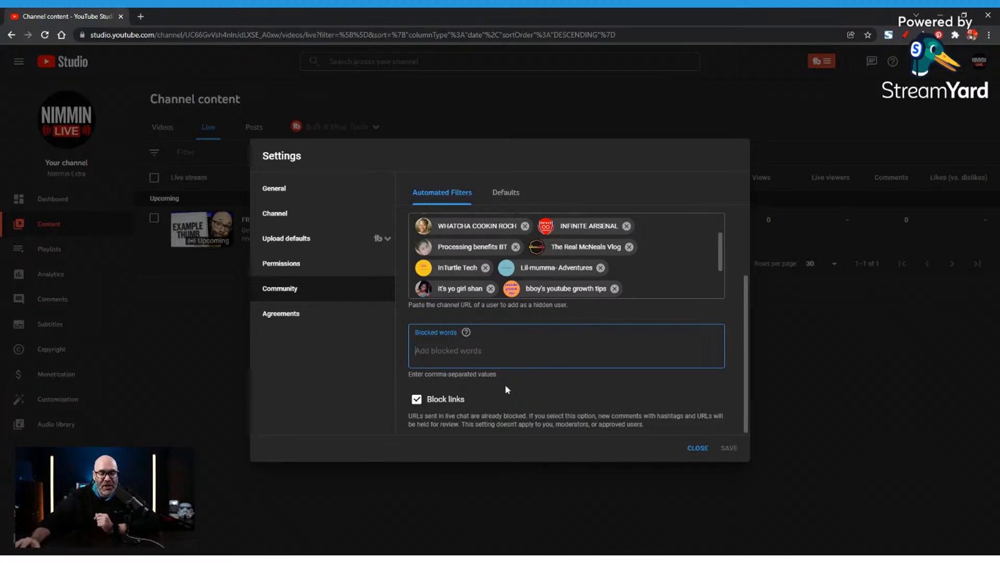
click(416, 400)
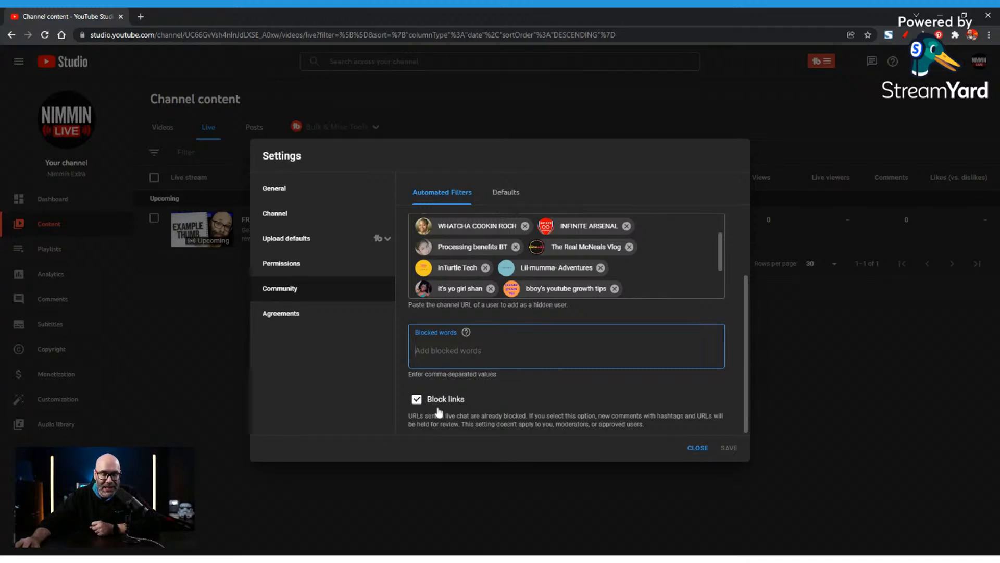
click(418, 400)
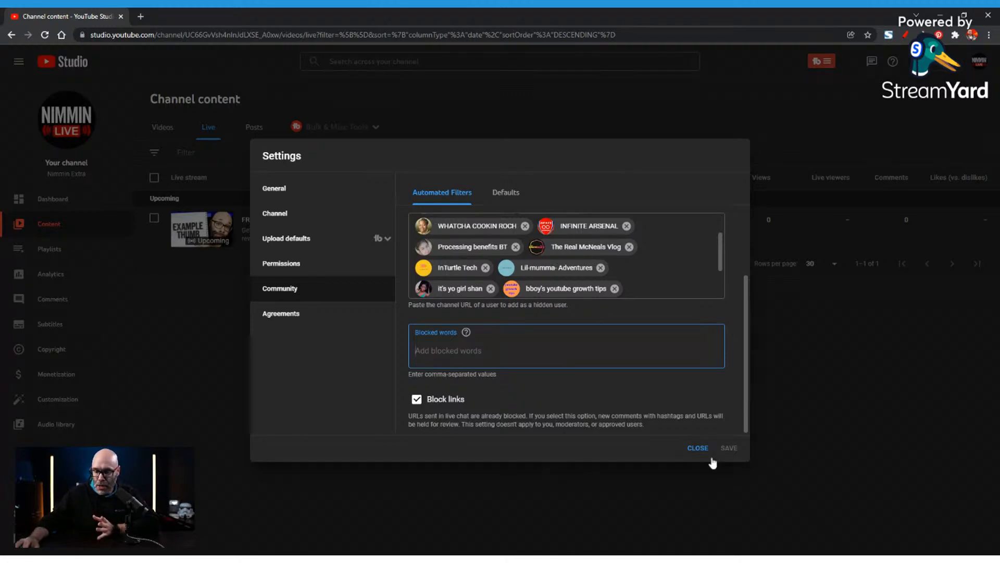
- Close the settings and open the details of the upcoming live stream "FREE Channel Checkups For YouTubers" for editing
click(699, 448)
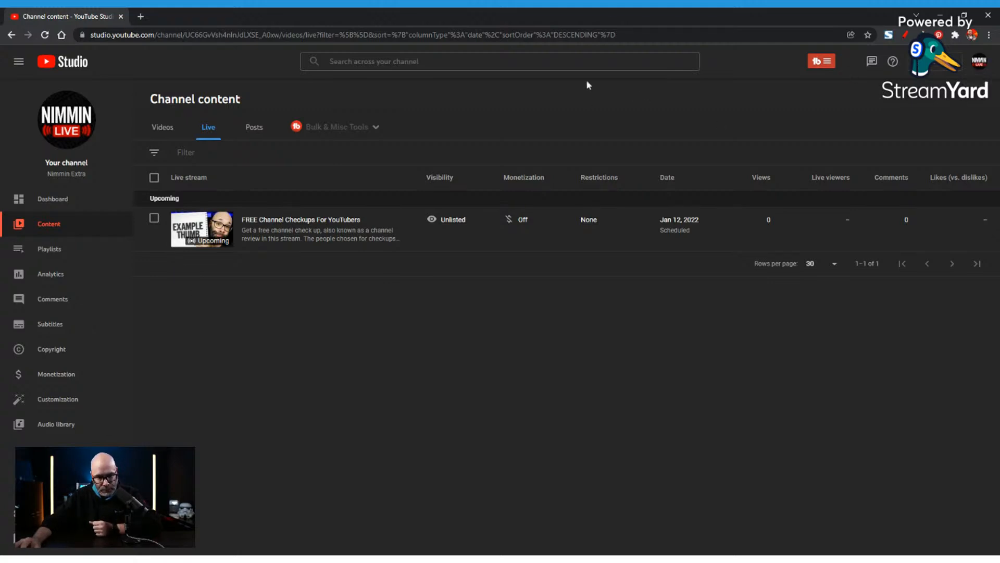
click(165, 130)
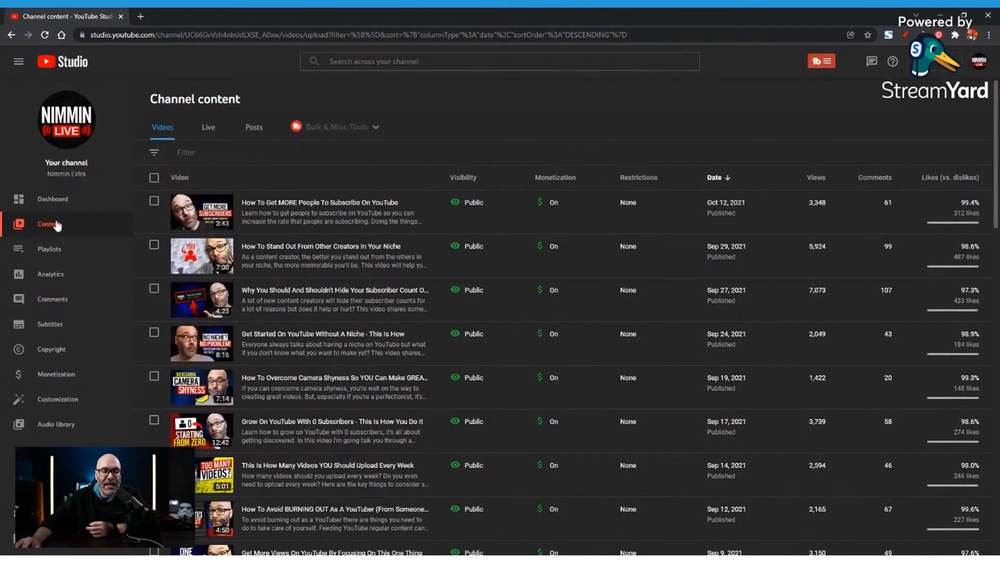
click(214, 127)
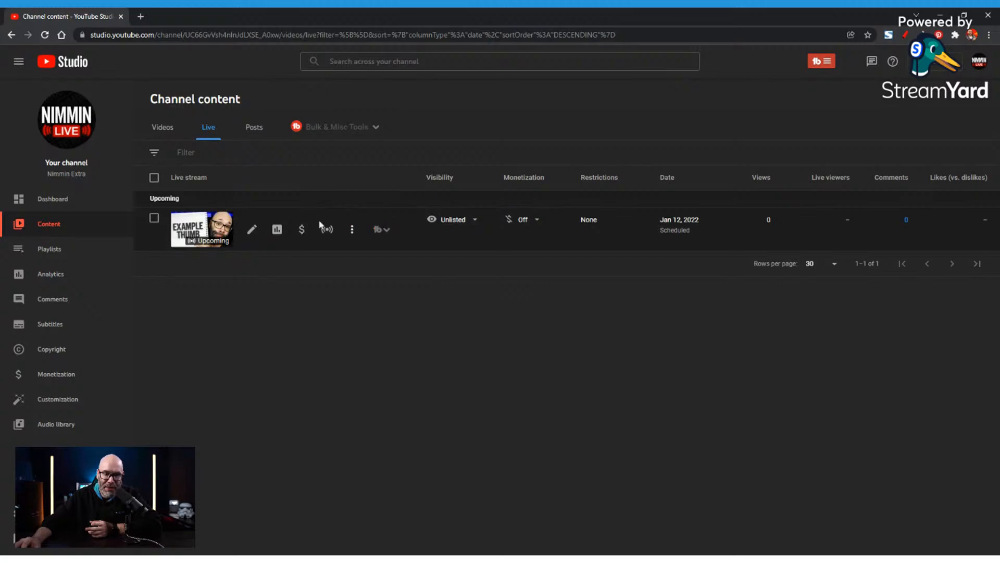
click(253, 230)
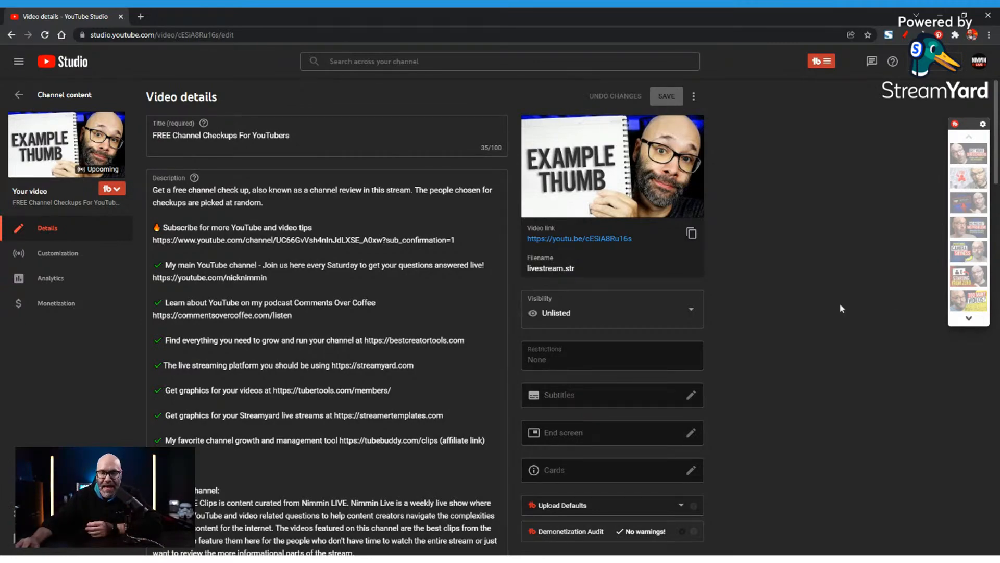
- Look through the stream's description, schedule, thumbnail, playlist, audience, paid promotion and automatic chapters settings
scroll(822, 315, down, 2)
scroll(822, 315, down, 8)
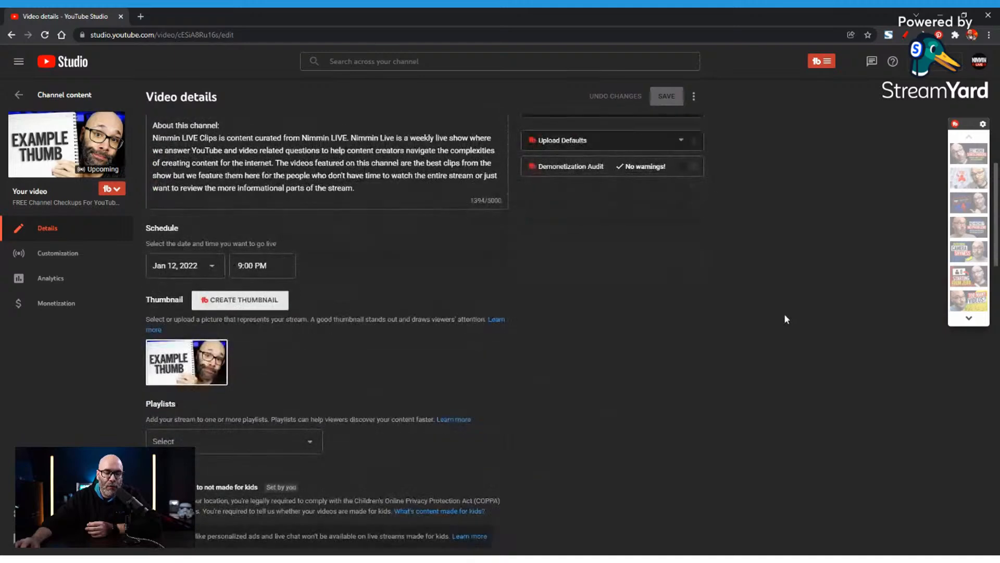
scroll(786, 319, down, 3)
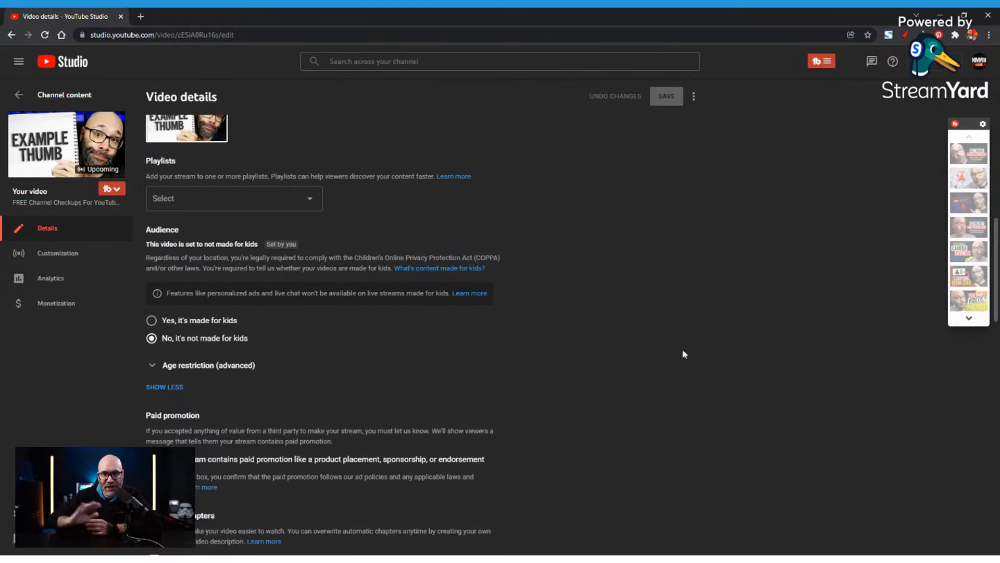
scroll(603, 287, down, 5)
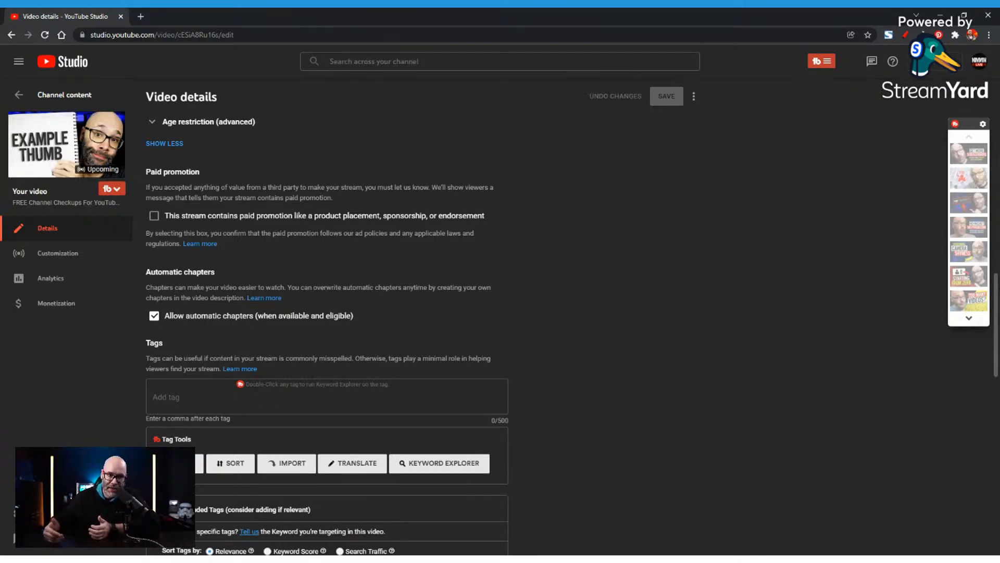
scroll(517, 518, down, 3)
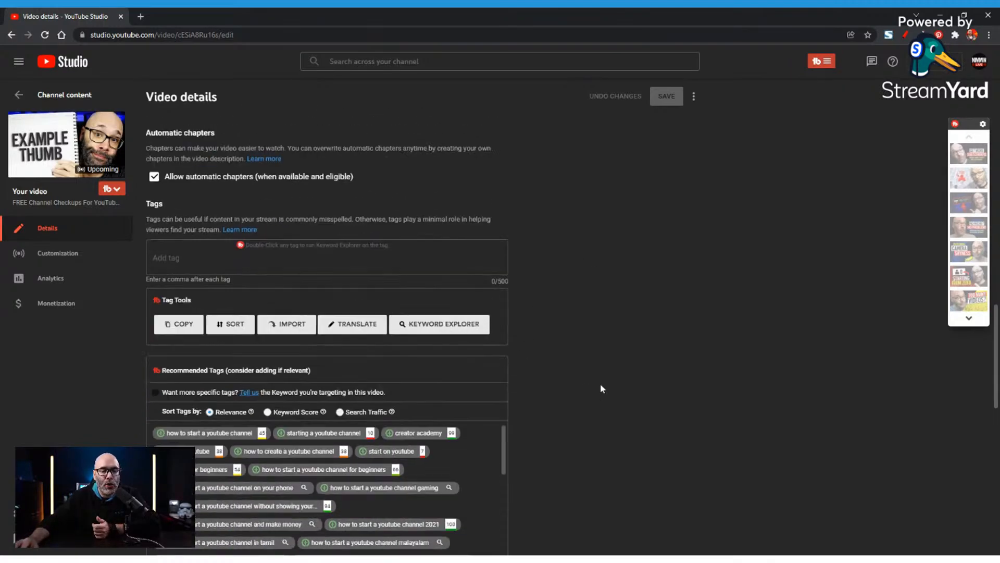
- Review the stream's language, recording date, license, embedding, Shorts sampling and category settings
scroll(720, 352, down, 9)
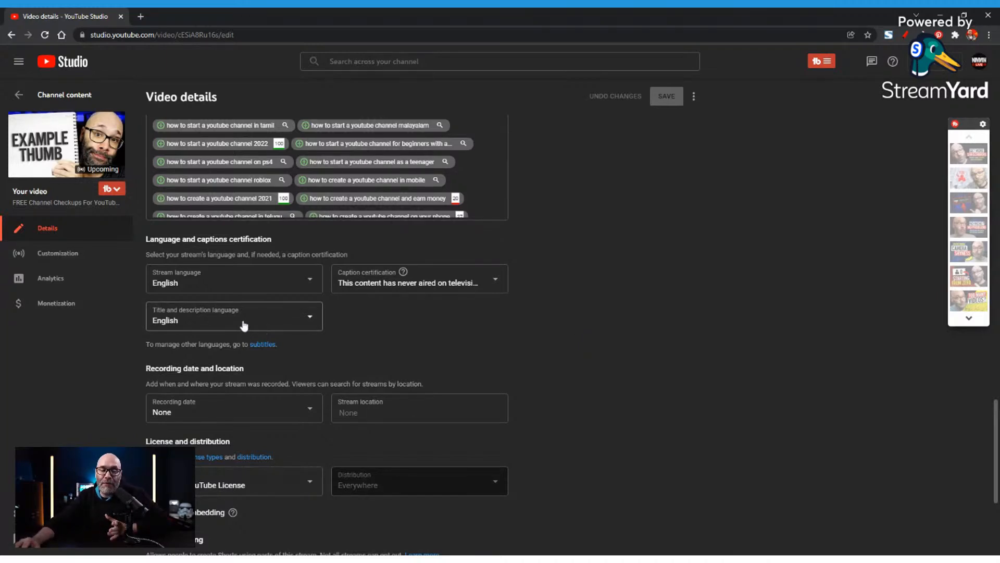
scroll(920, 335, down, 2)
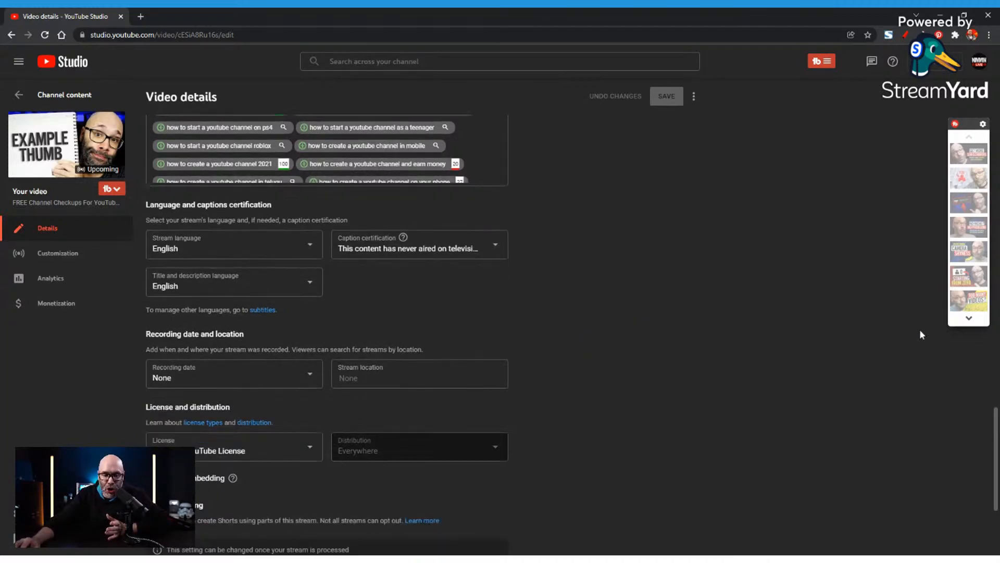
scroll(592, 275, down, 1)
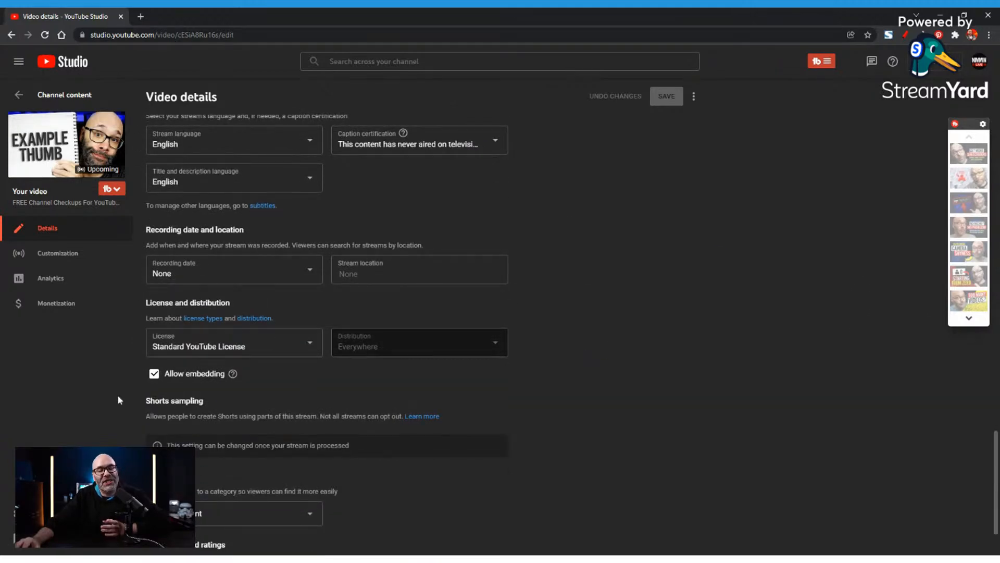
scroll(609, 395, down, 1)
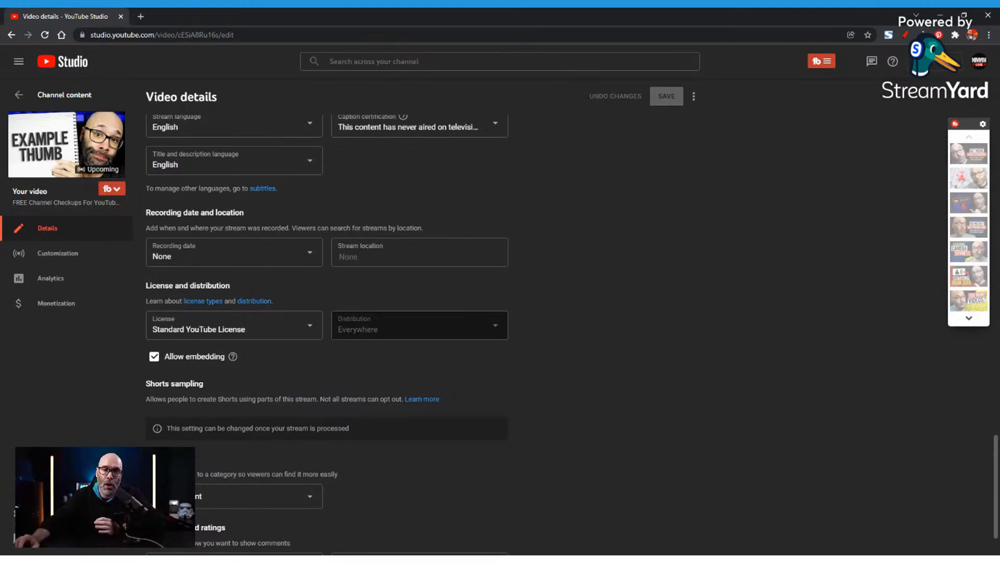
scroll(595, 340, down, 1)
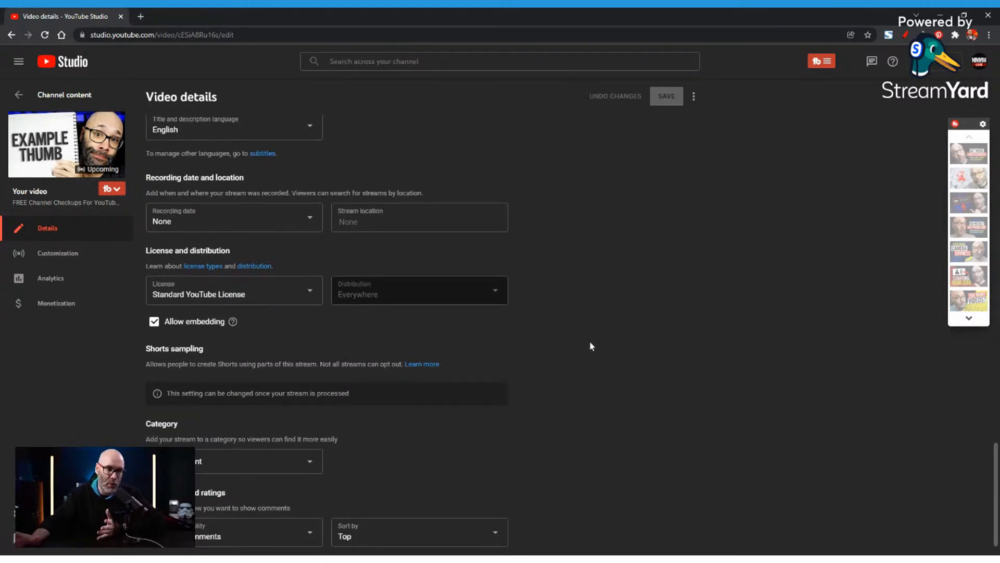
scroll(592, 346, down, 1)
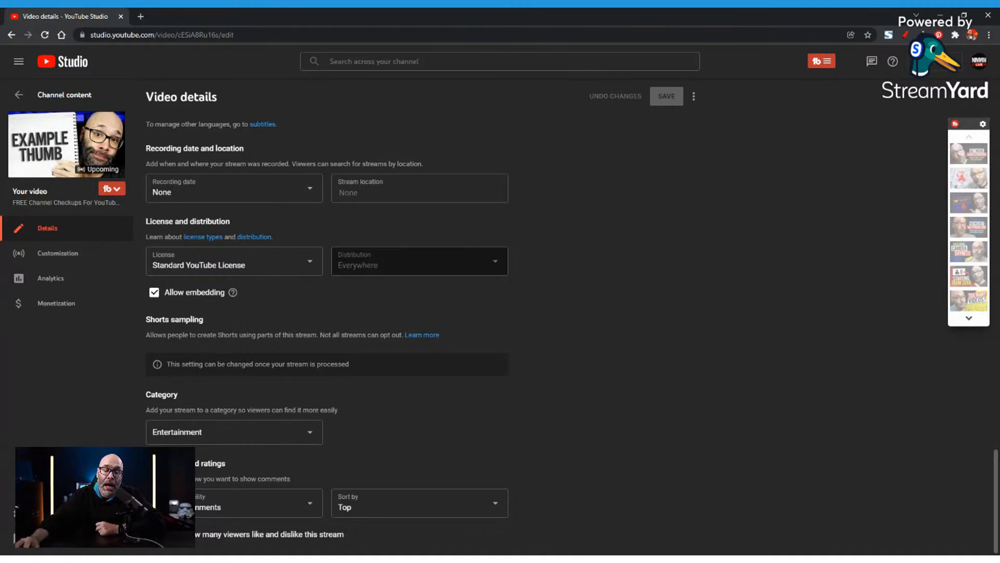
- Read the note under Shorts sampling about when the setting can be changed
drag(361, 372, 160, 367)
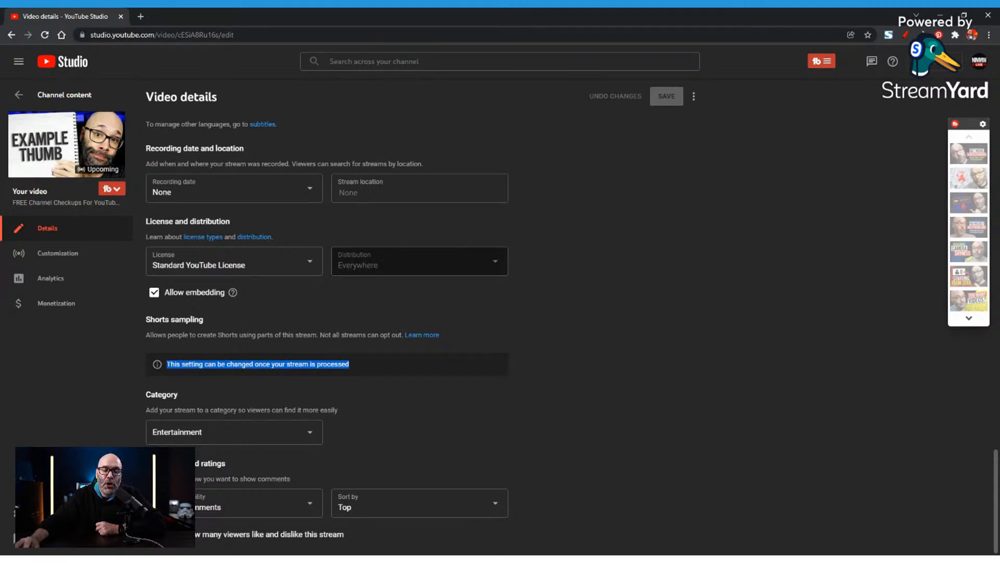
click(252, 375)
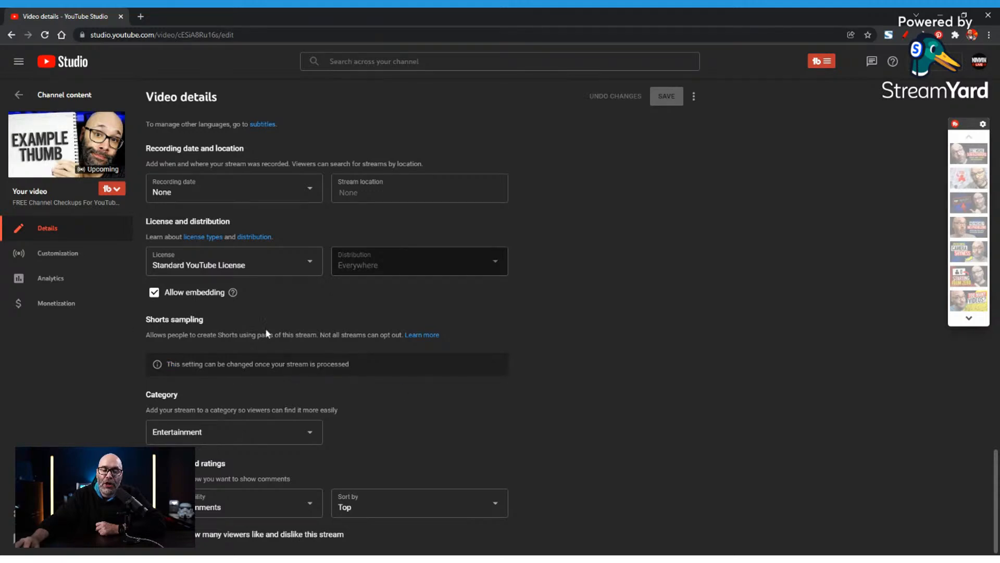
drag(392, 370, 155, 366)
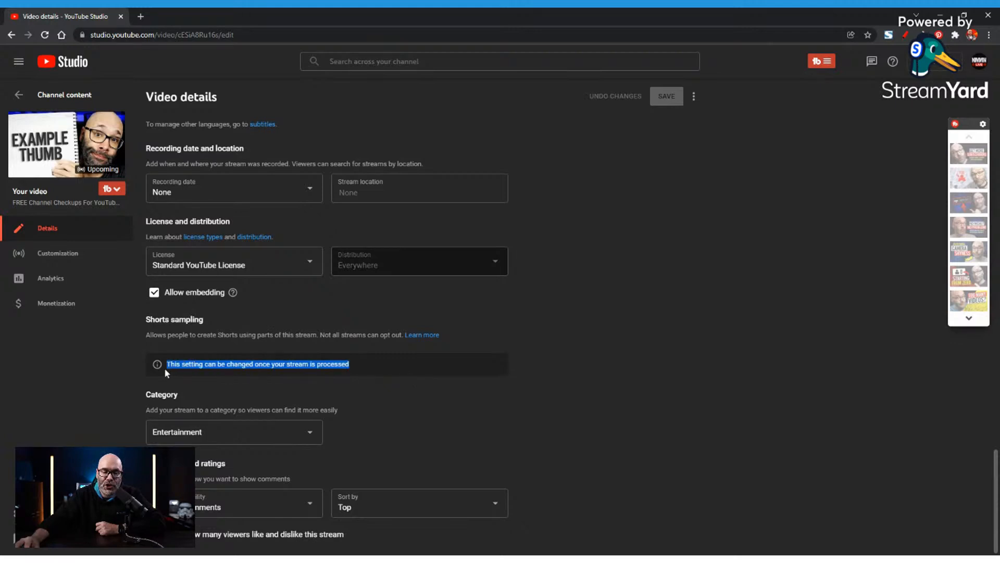
click(918, 272)
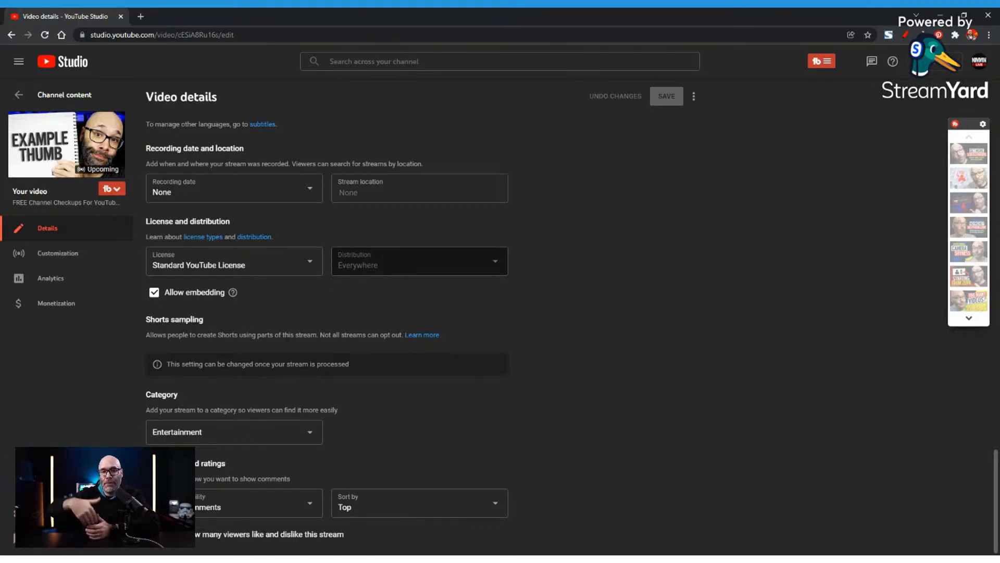
- Leave the stream's details for its Customization page, accepting that changes are discarded
click(29, 254)
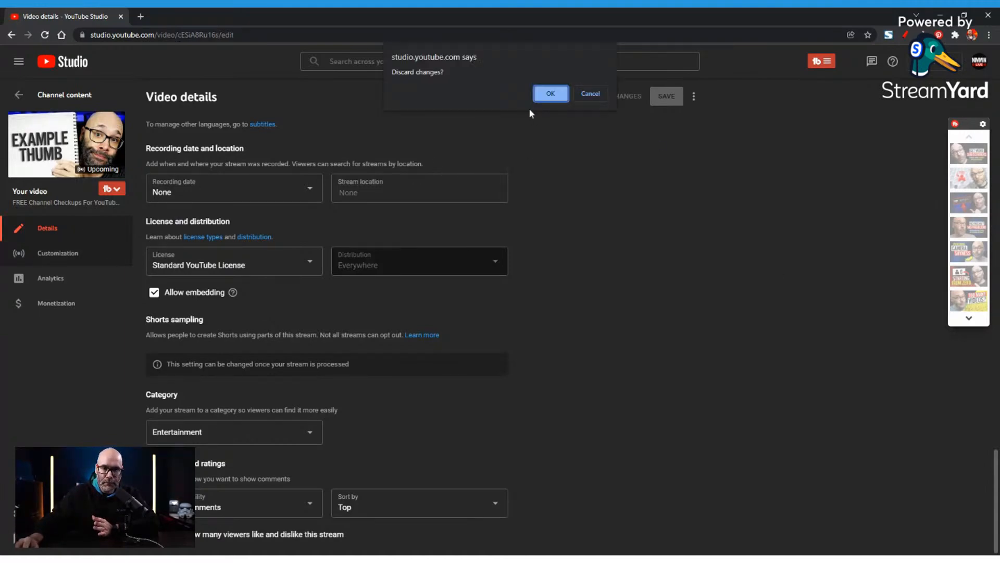
click(590, 93)
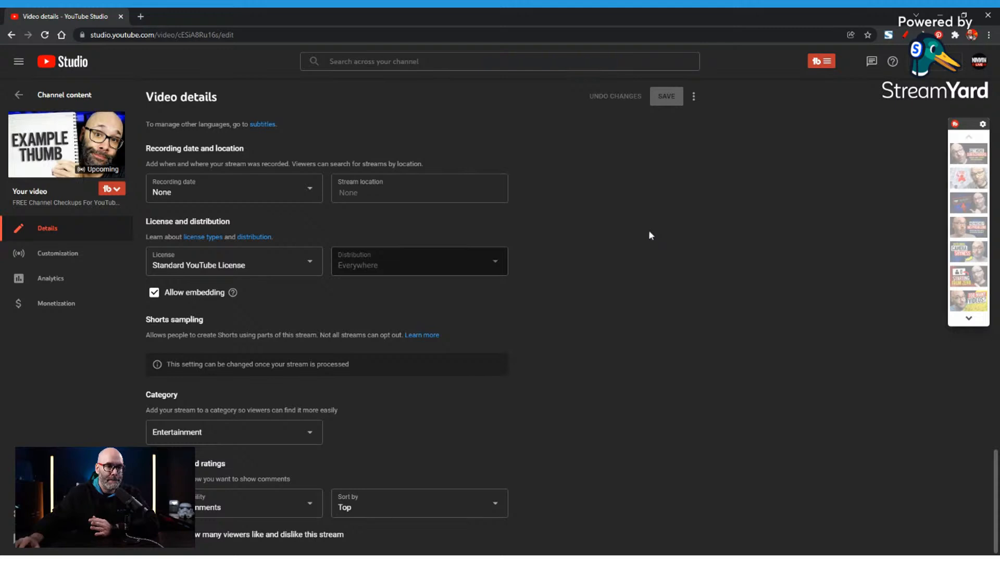
click(62, 253)
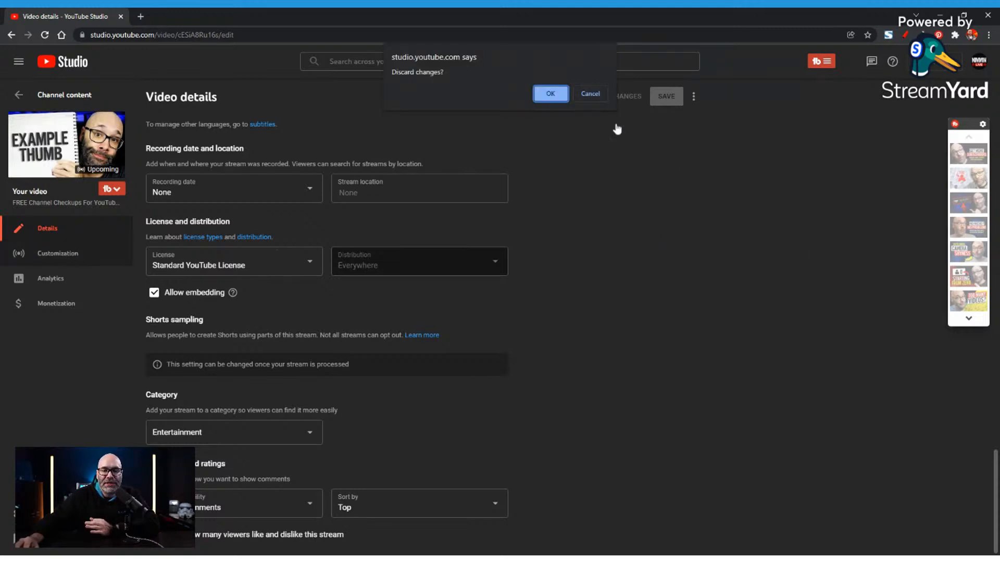
click(553, 94)
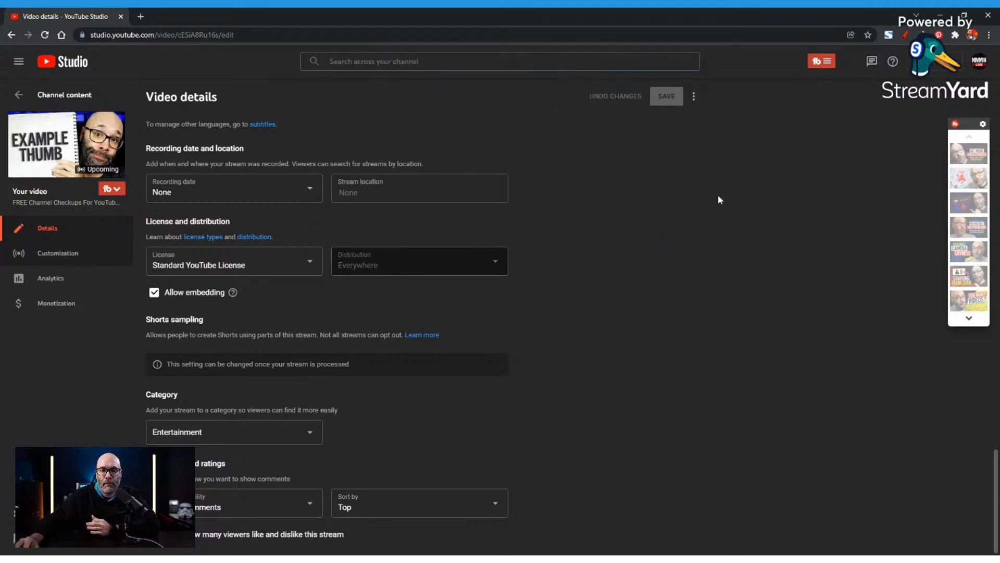
- Reload the upcoming stream's details page and open its Customization page
scroll(624, 229, up, 5)
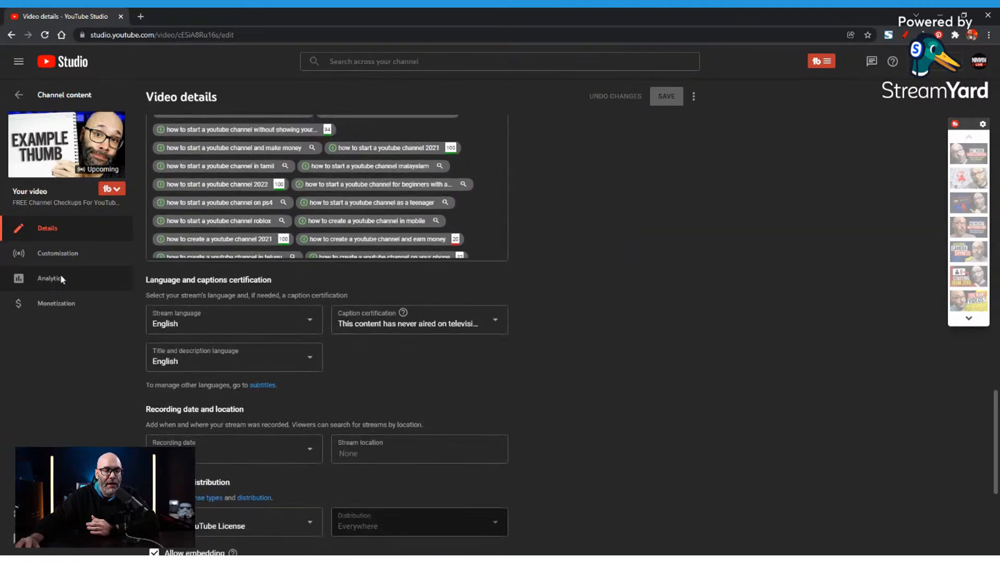
click(56, 254)
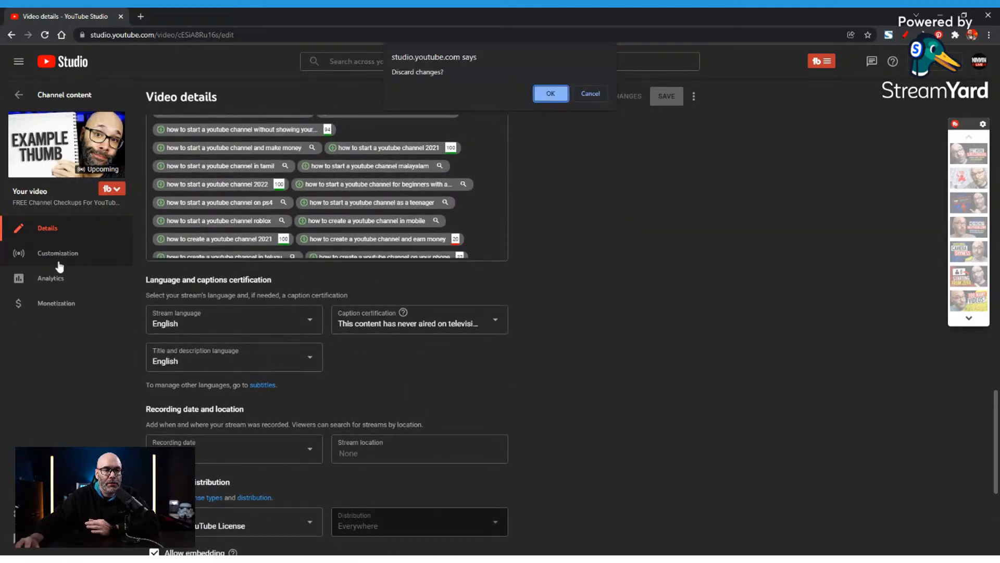
click(47, 36)
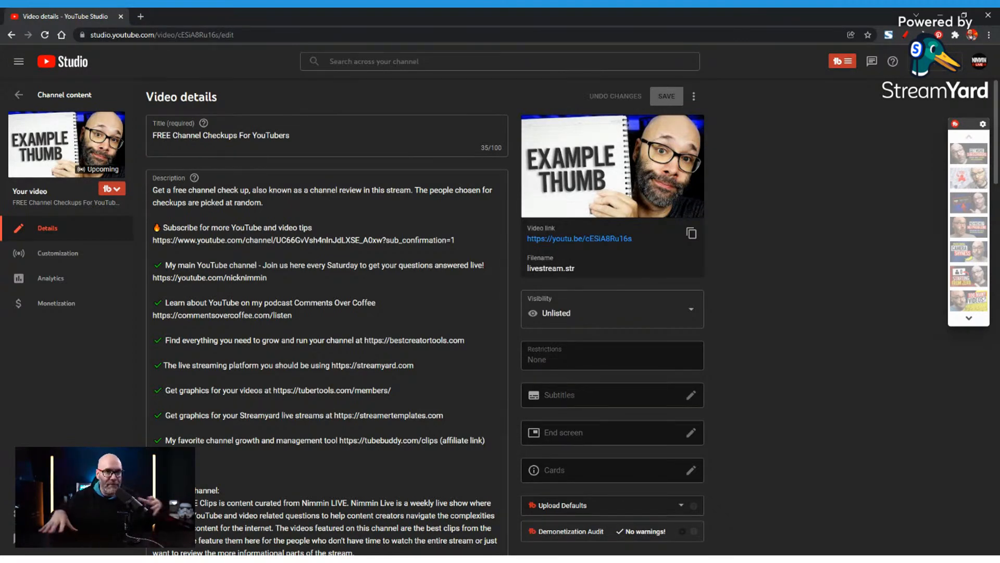
click(52, 253)
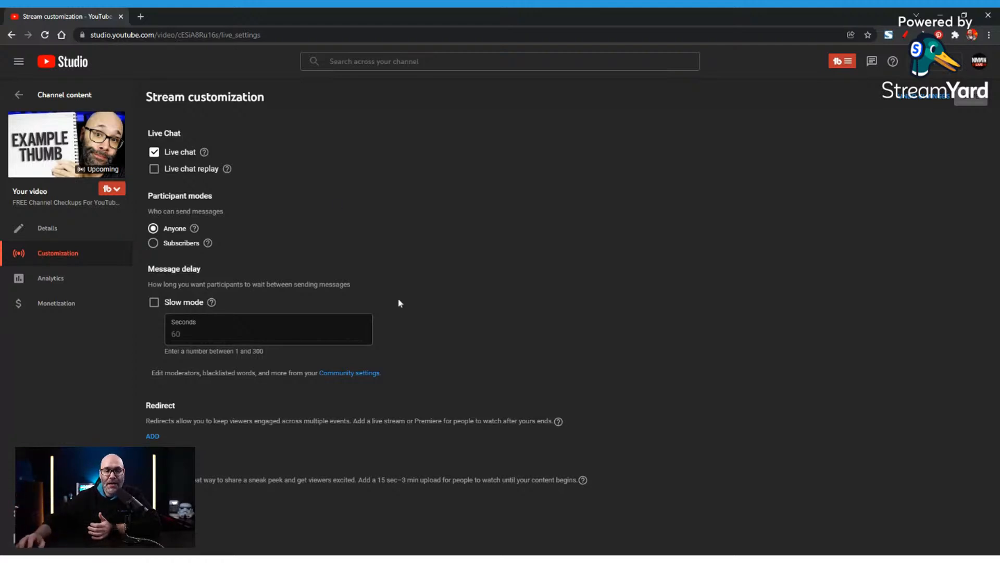
- Enable live chat replay and check which videos can be added for people to watch until the stream begins
click(154, 169)
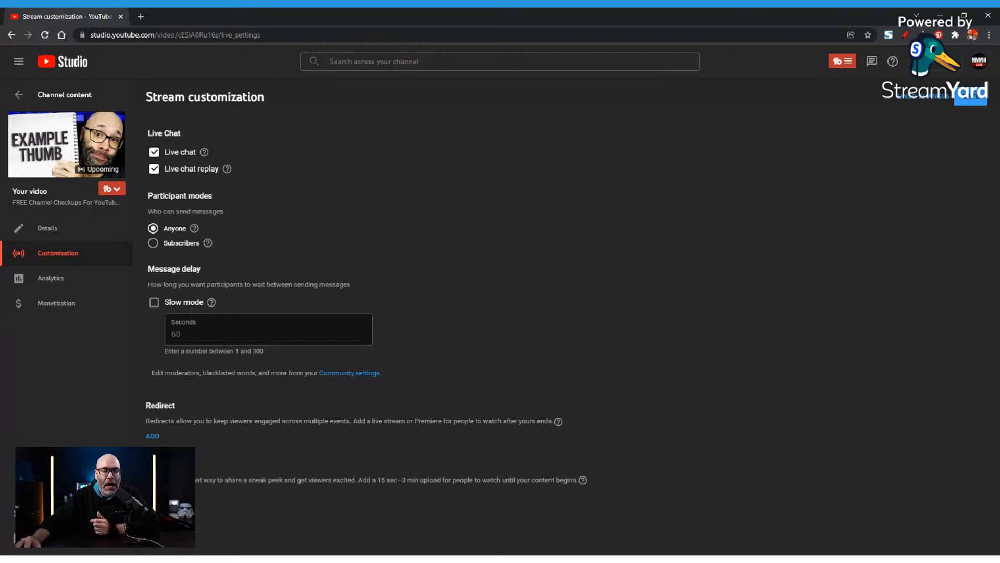
click(152, 495)
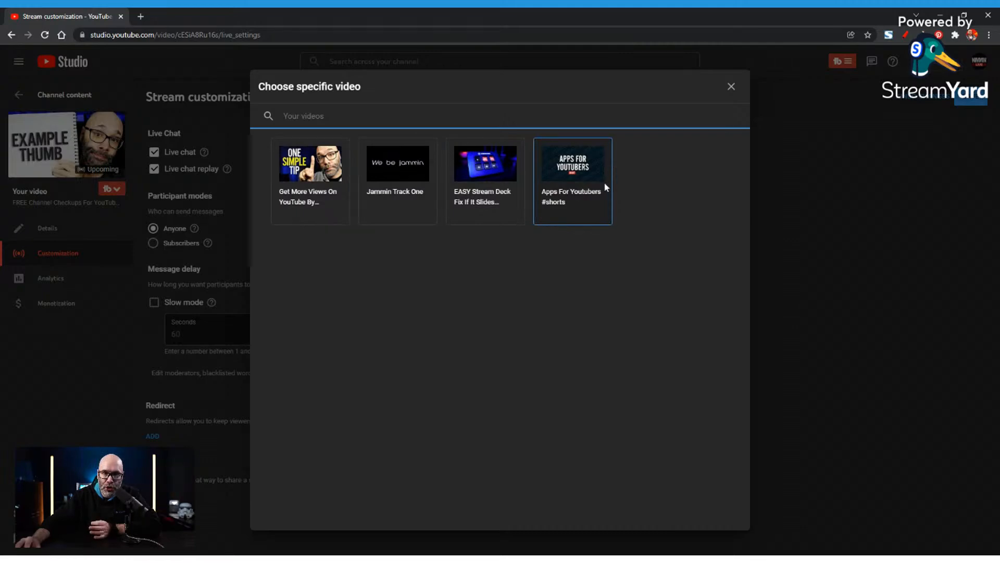
click(731, 86)
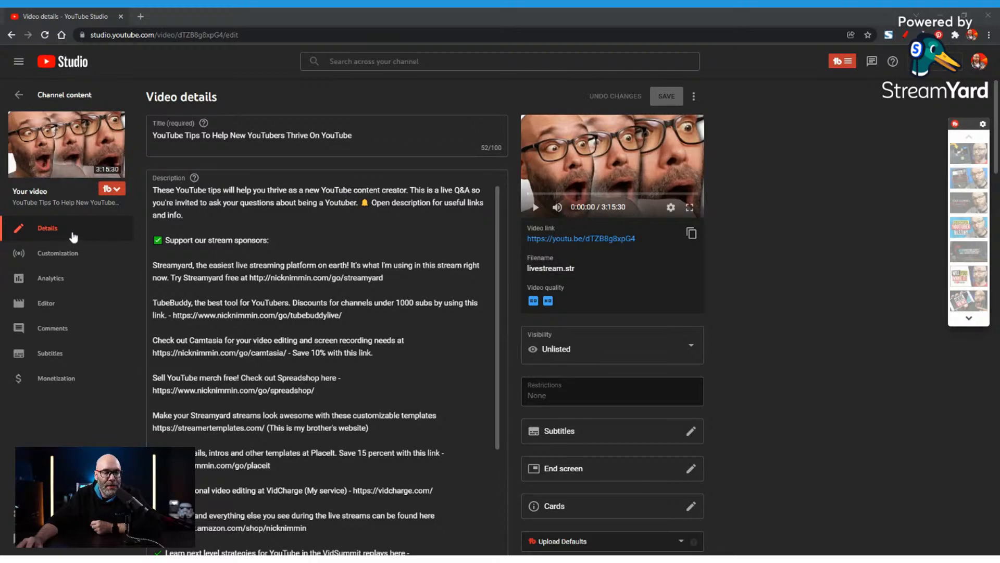
- Look over the finished stream in the video editor and review its description, visibility, subtitles, end screen and cards options under Details
click(46, 303)
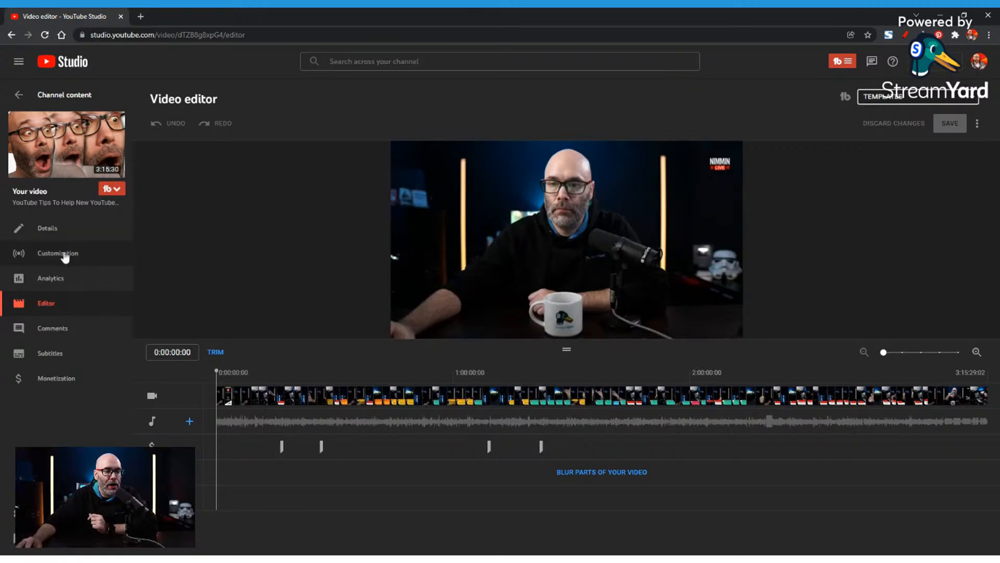
click(61, 233)
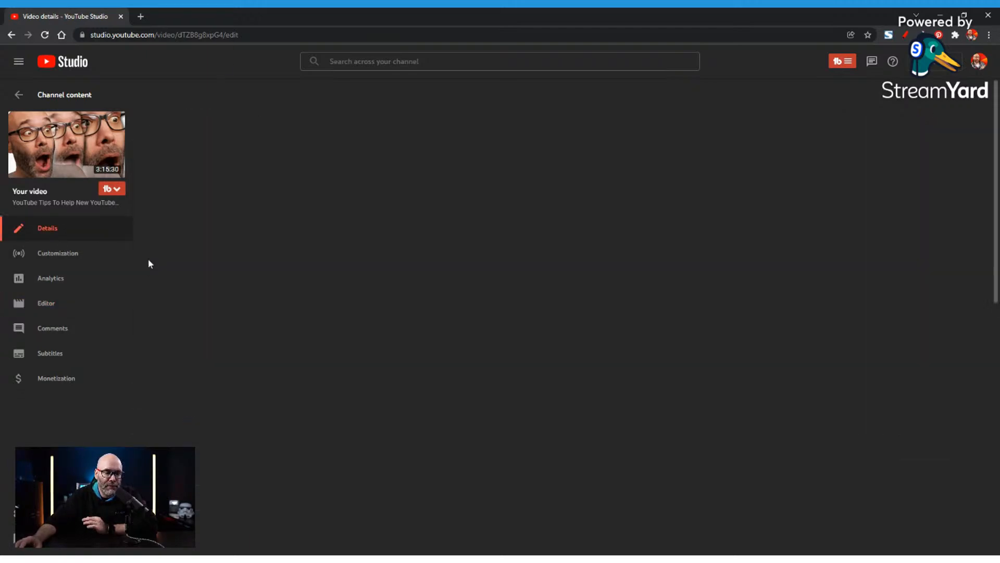
scroll(748, 292, down, 2)
scroll(752, 298, down, 3)
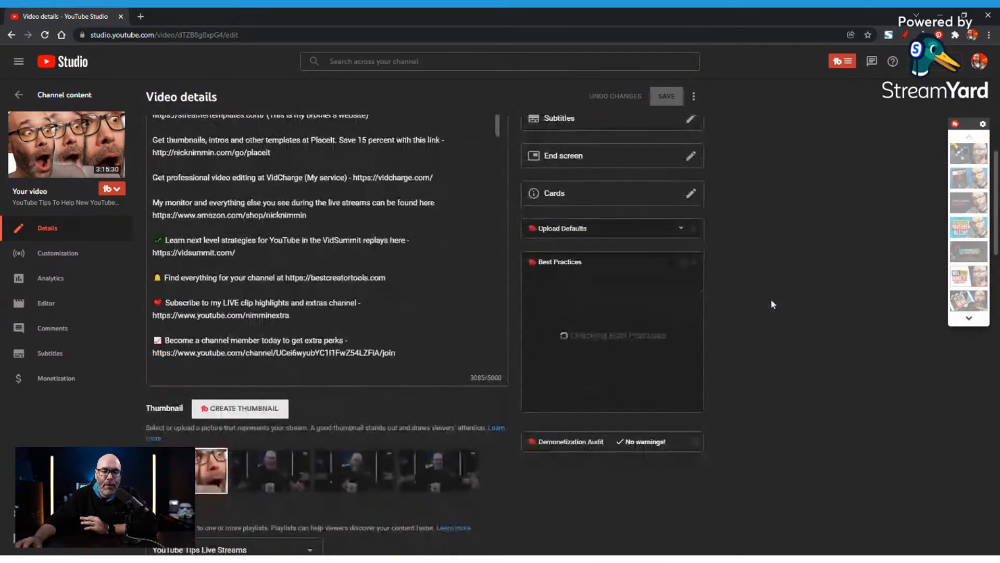
scroll(769, 290, up, 5)
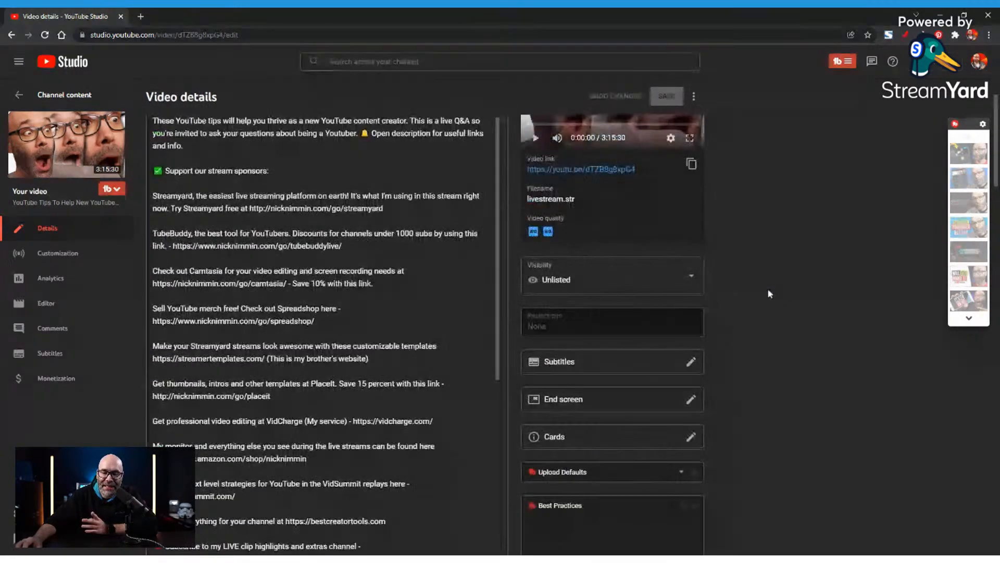
scroll(765, 286, down, 3)
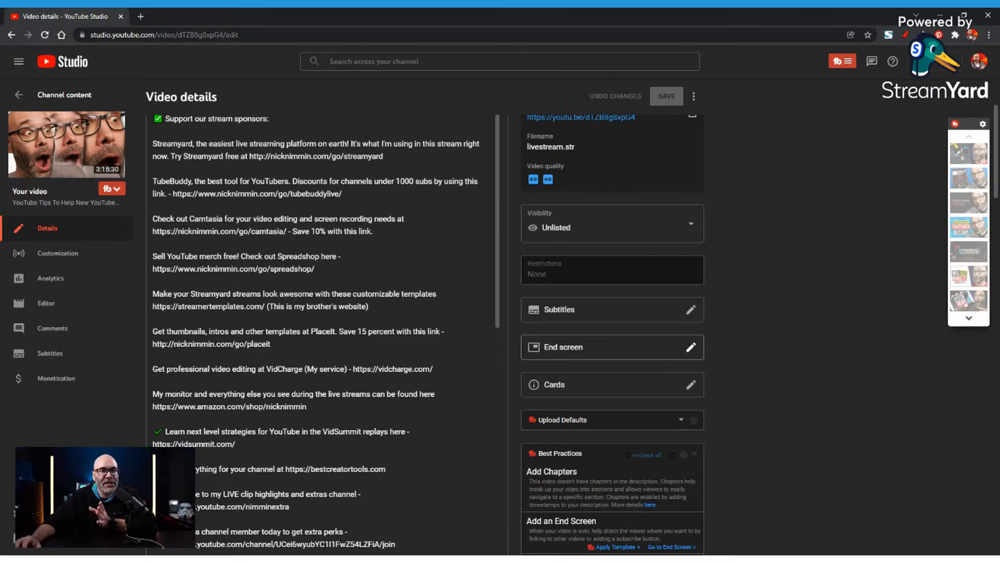
- Review the end screen layout templates and the list of videos from which an end screen can be imported
click(697, 343)
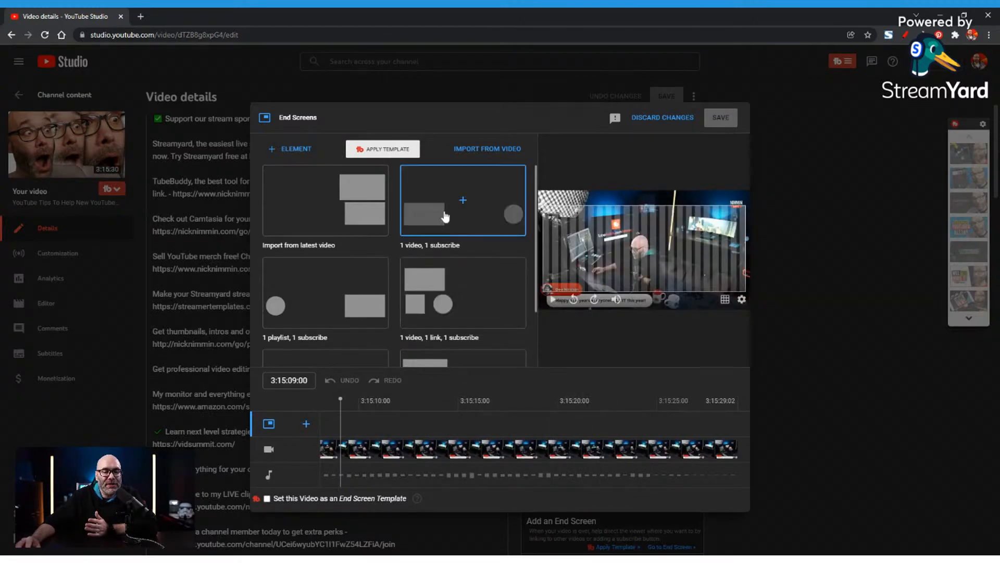
scroll(477, 255, down, 2)
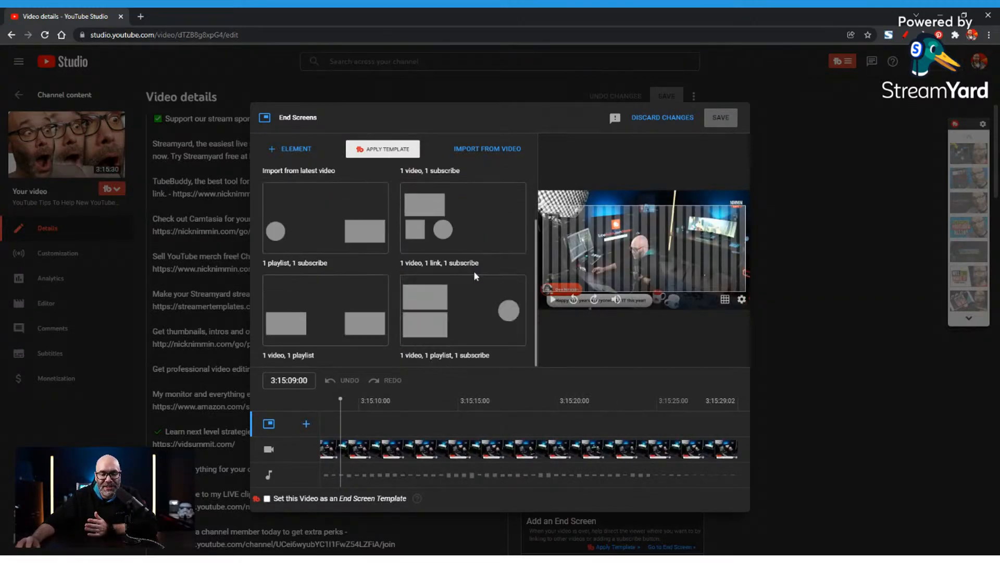
scroll(452, 331, up, 2)
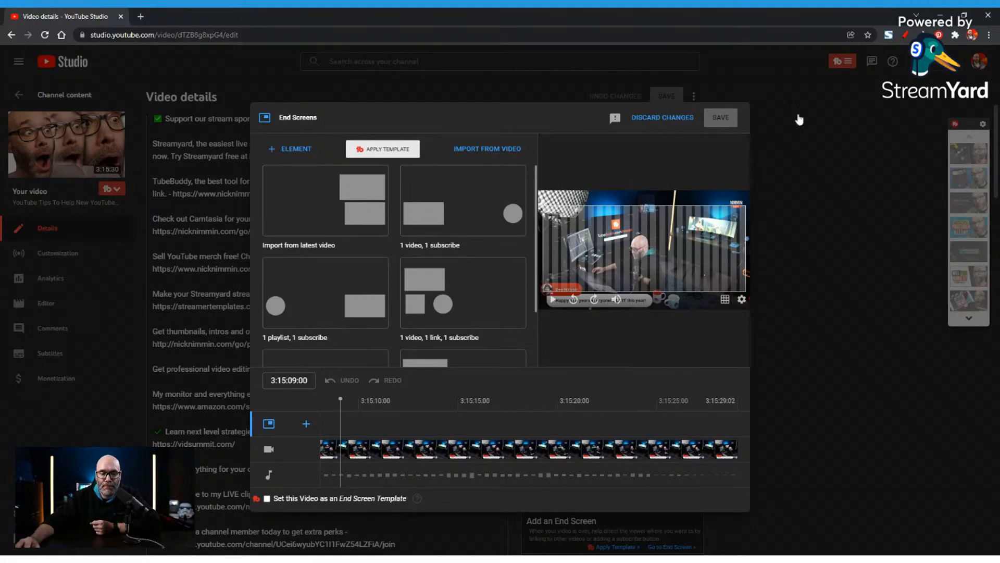
click(656, 118)
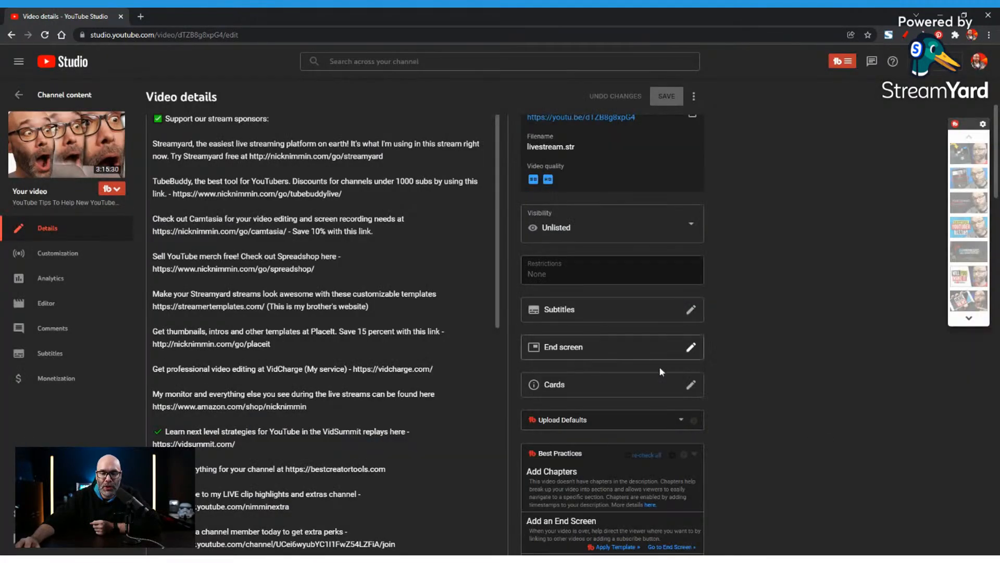
click(583, 353)
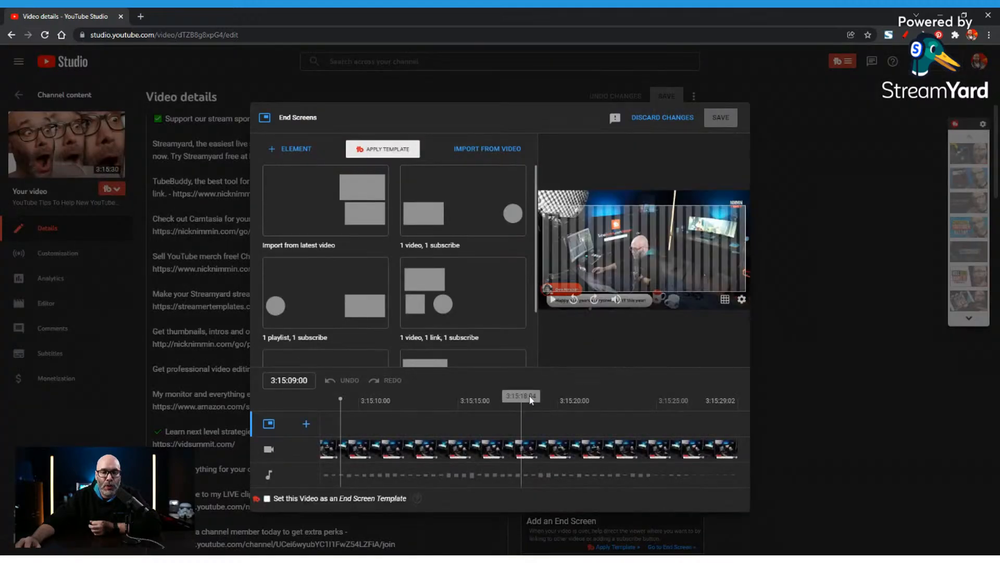
click(481, 149)
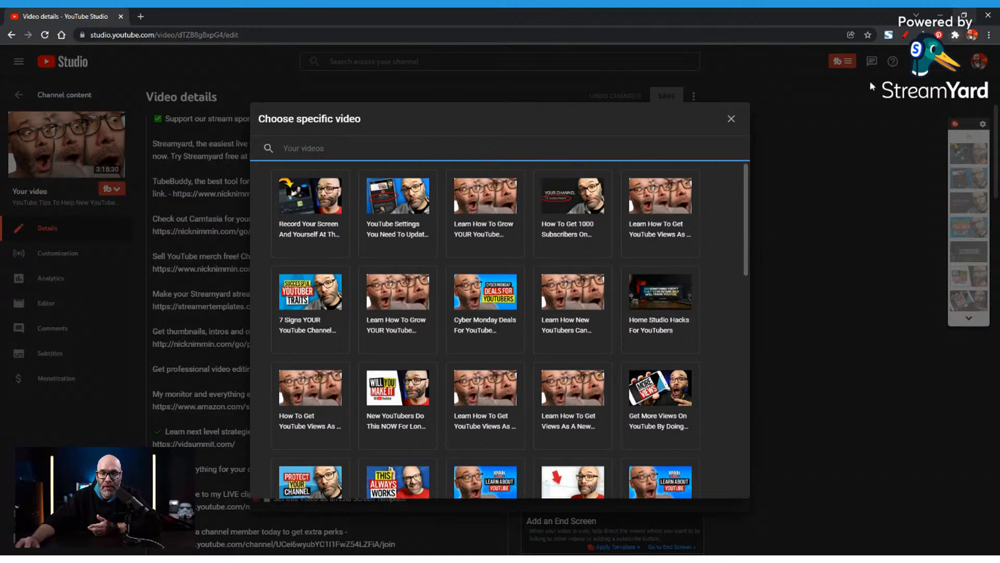
click(744, 124)
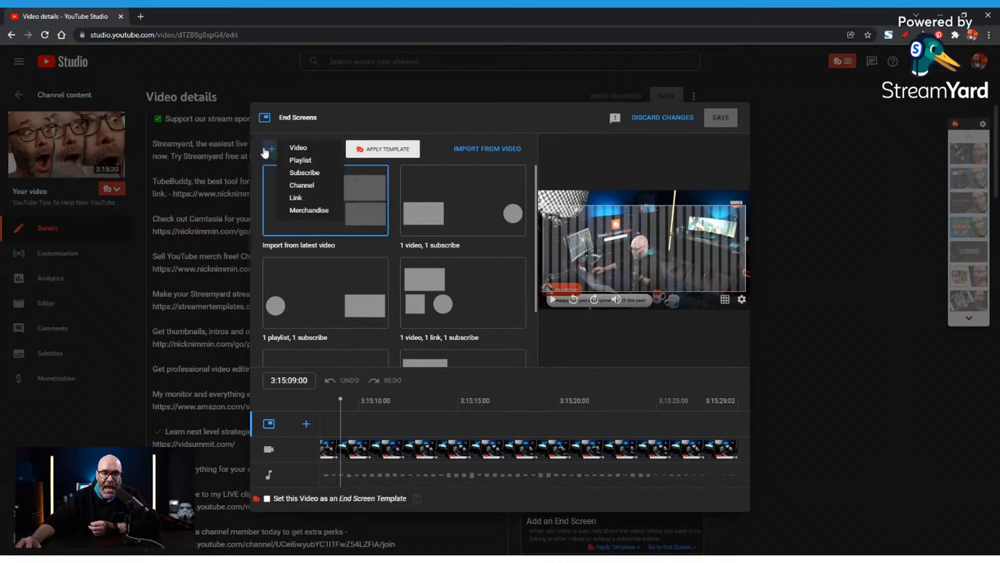
- Add a video element to the end screen, place it in the frame's upper right corner and set it to Best for viewer
click(300, 140)
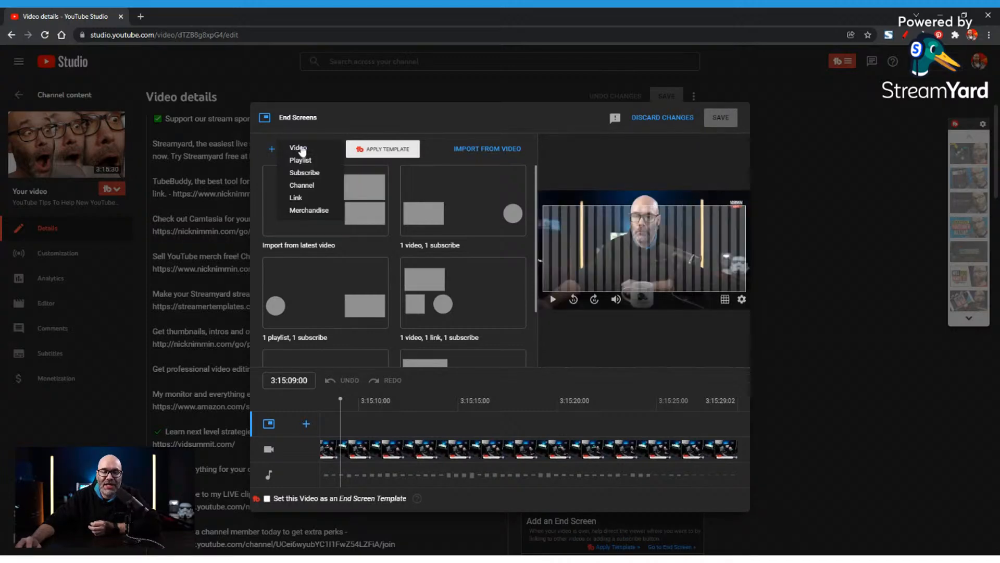
click(302, 149)
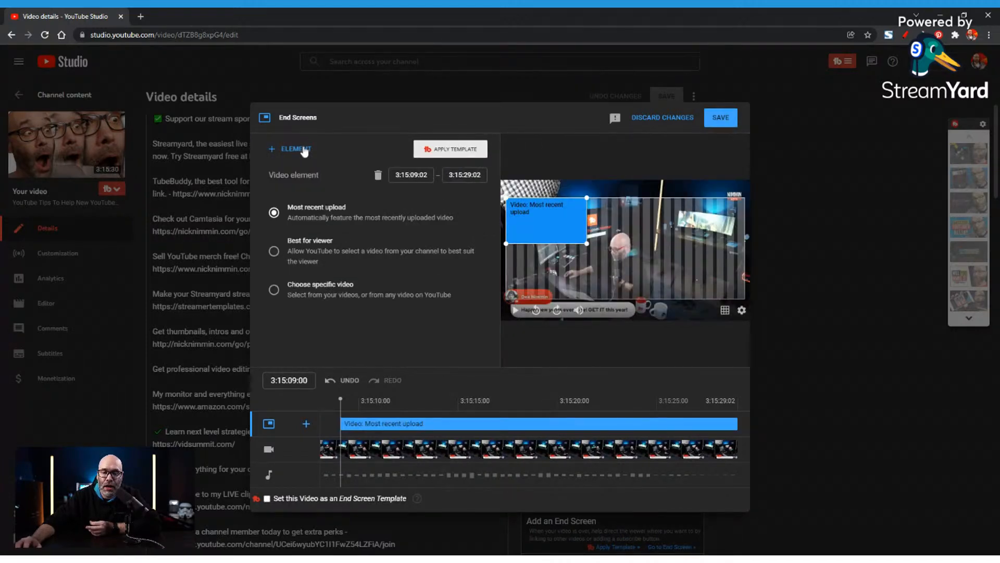
drag(523, 211, 723, 194)
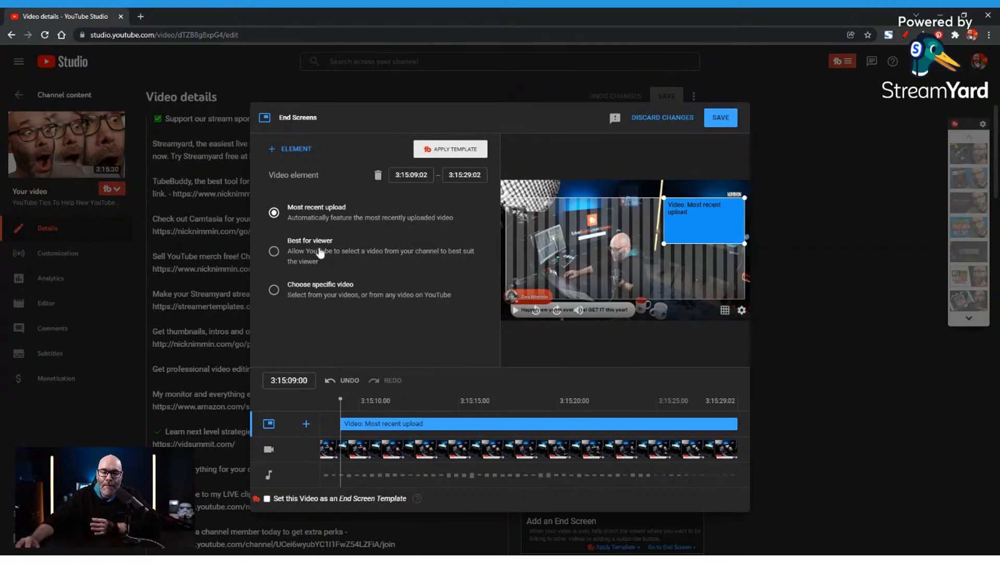
click(275, 252)
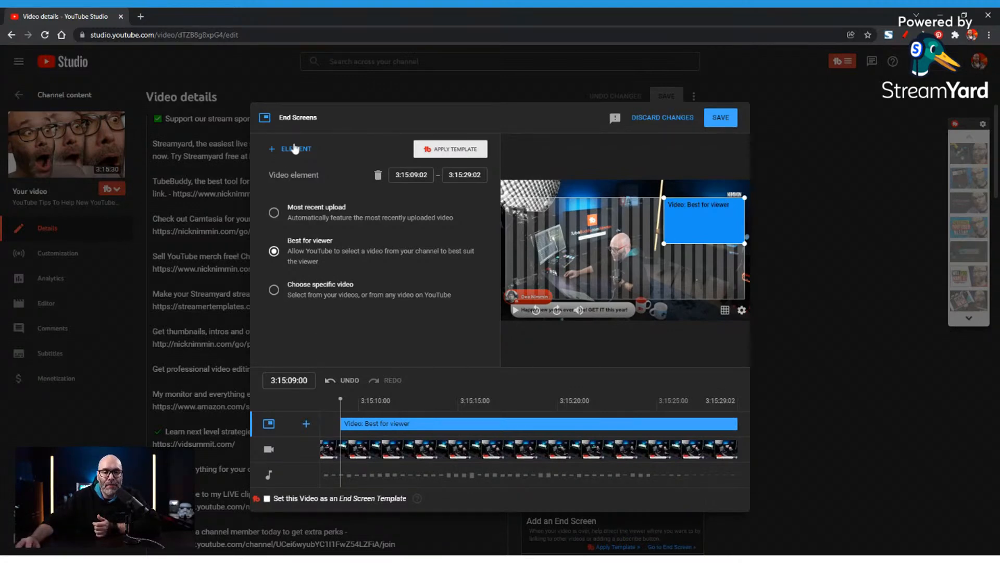
- Add a slightly larger second video element below the first, featuring the specific video "Record Your Screen And Yourself At The Same Time For YouTube"
click(307, 149)
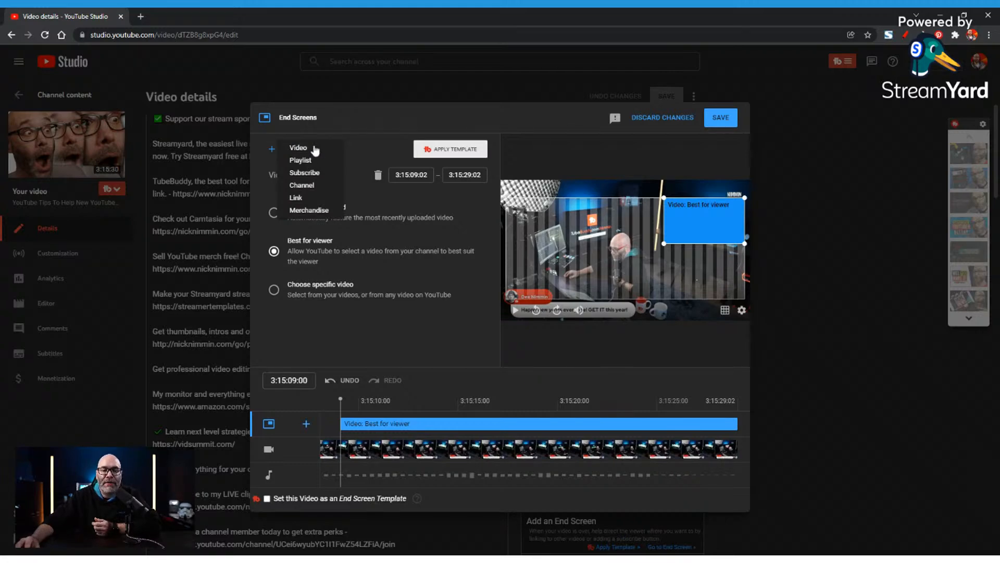
click(314, 149)
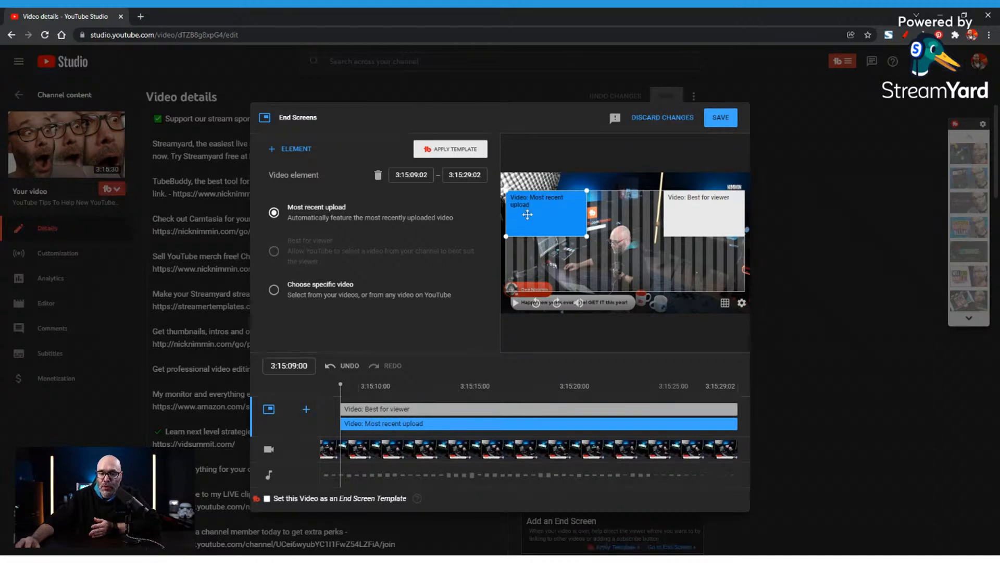
drag(547, 214, 704, 268)
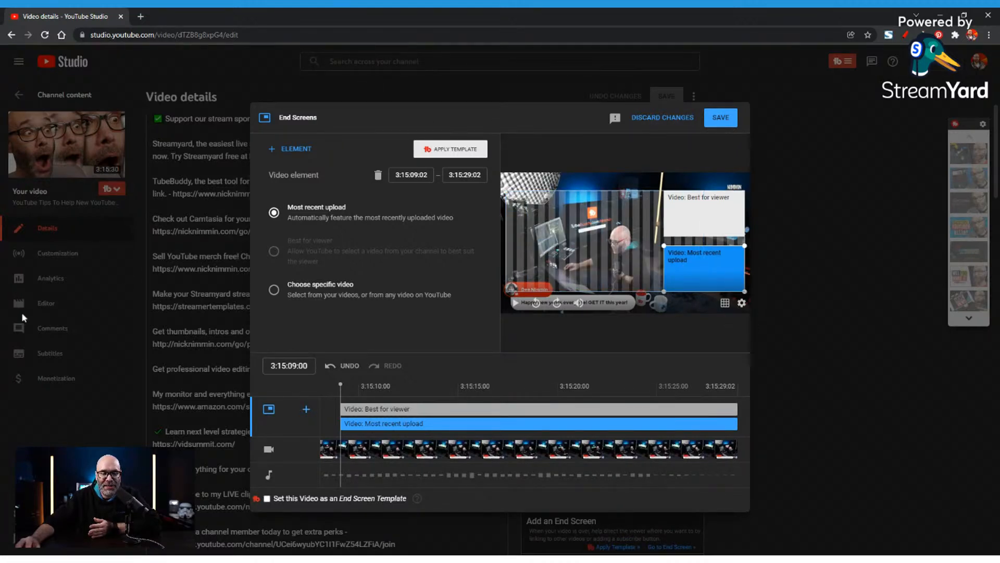
click(274, 291)
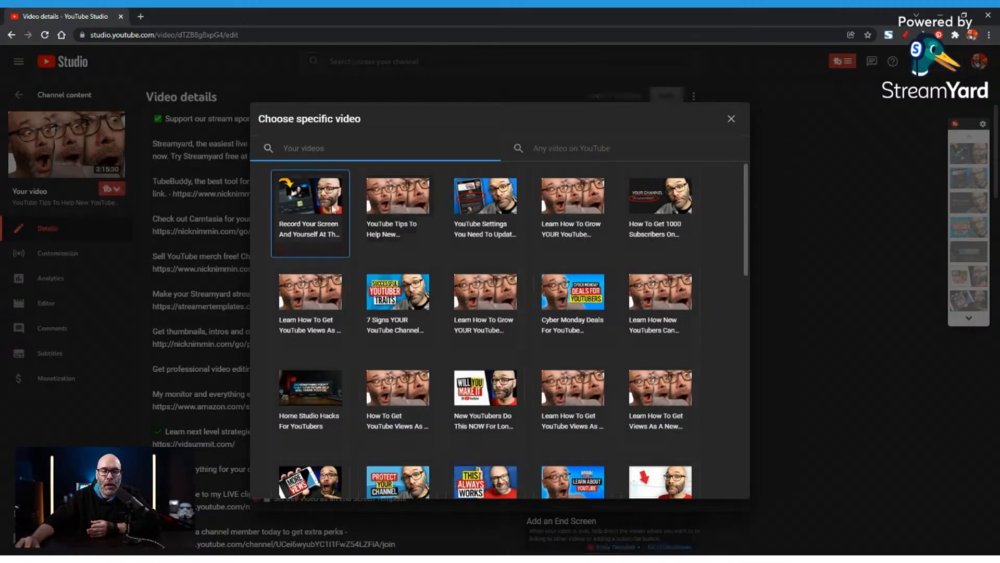
click(310, 211)
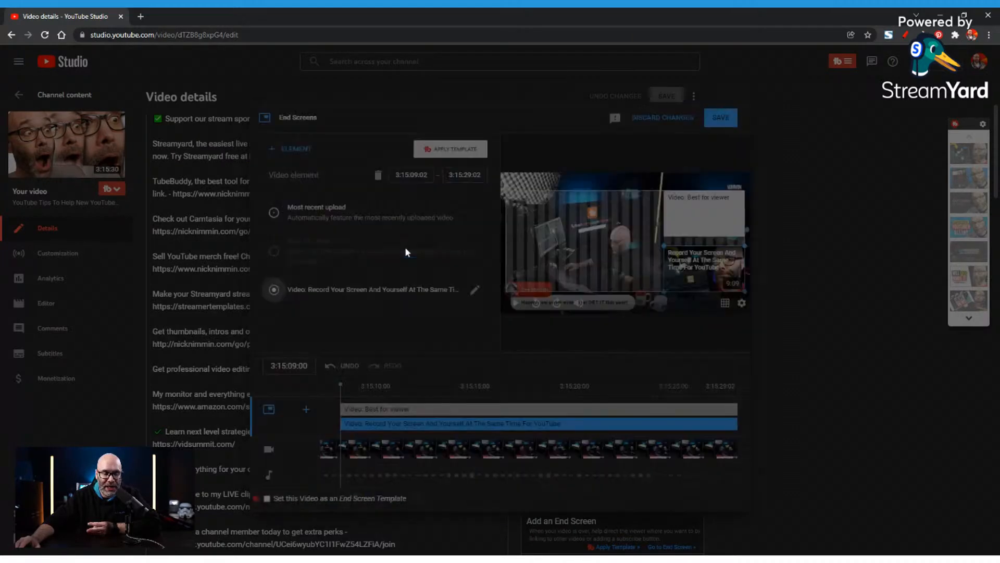
drag(664, 245, 656, 240)
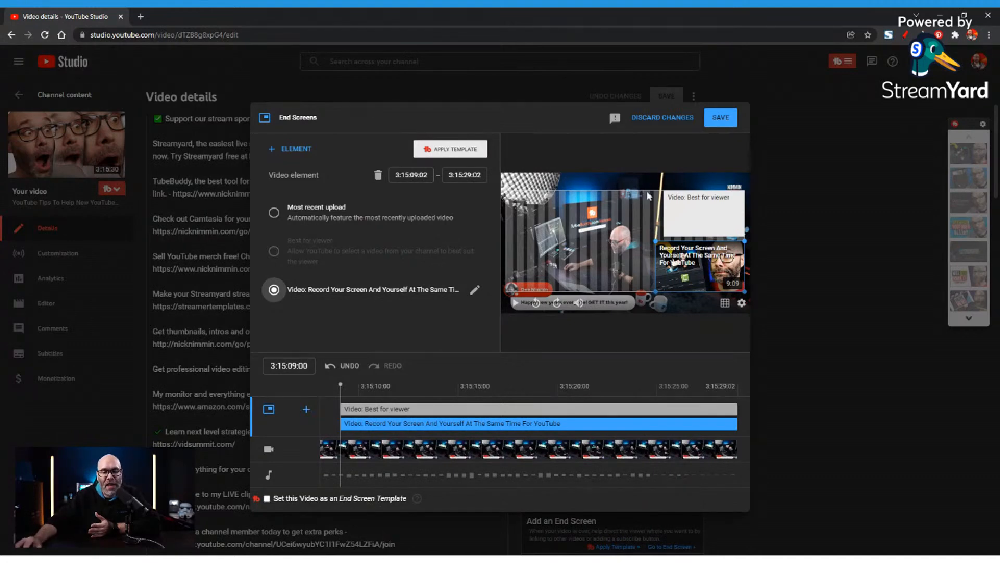
- Select the Best for viewer element and look through the element types that can be added to the end screen
click(710, 221)
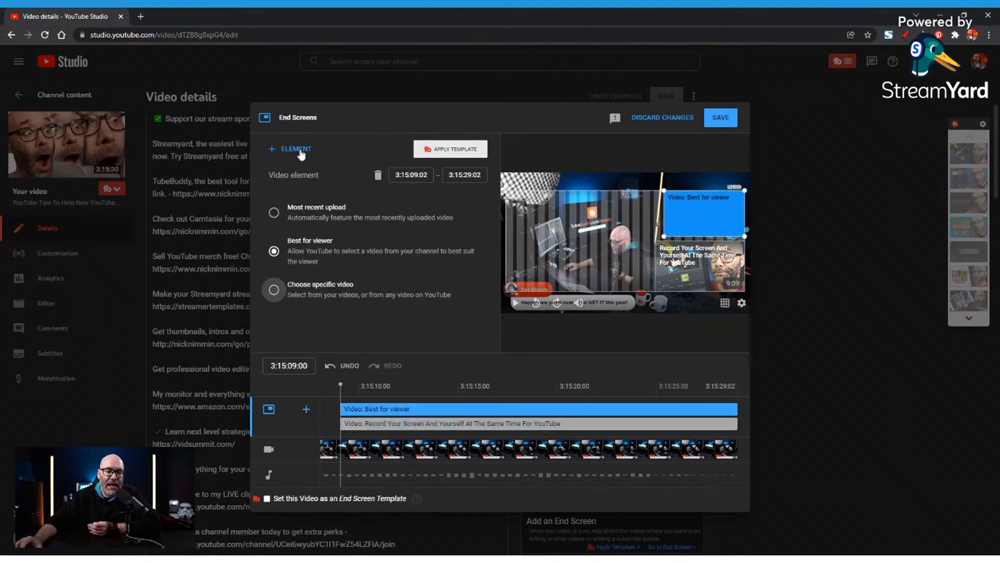
click(296, 149)
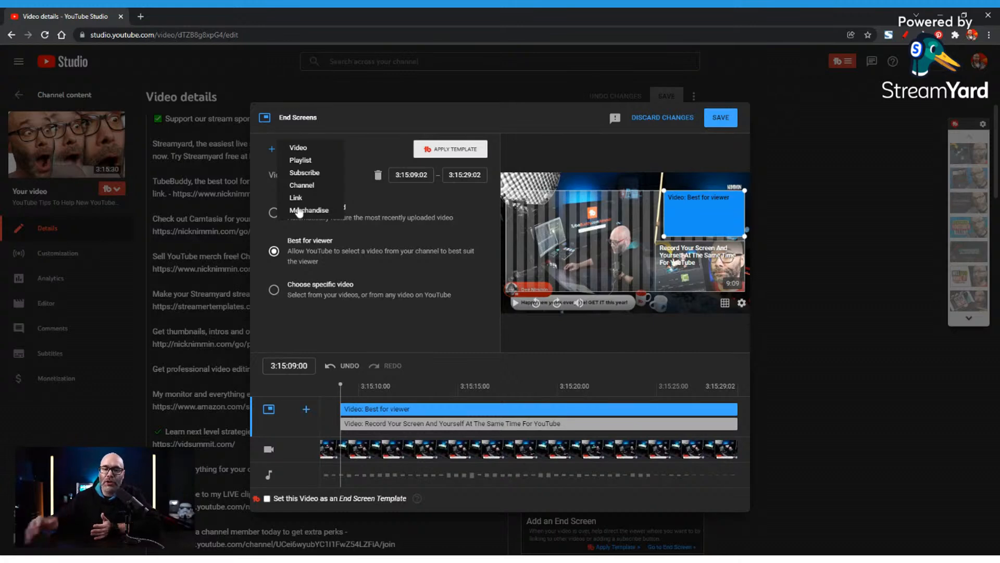
click(361, 146)
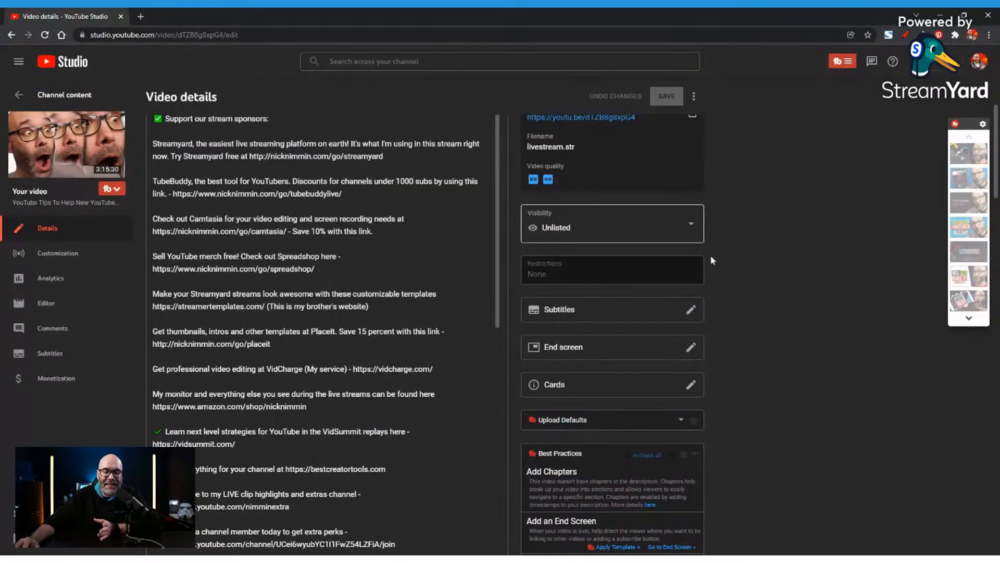
- Review the card types available for the finished stream and leave the cards editor without adding any
click(690, 385)
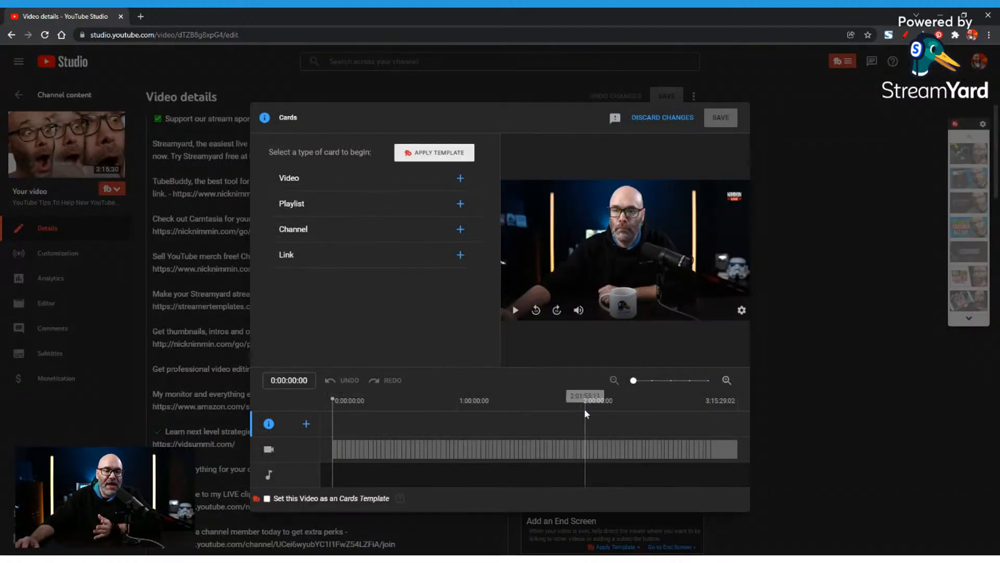
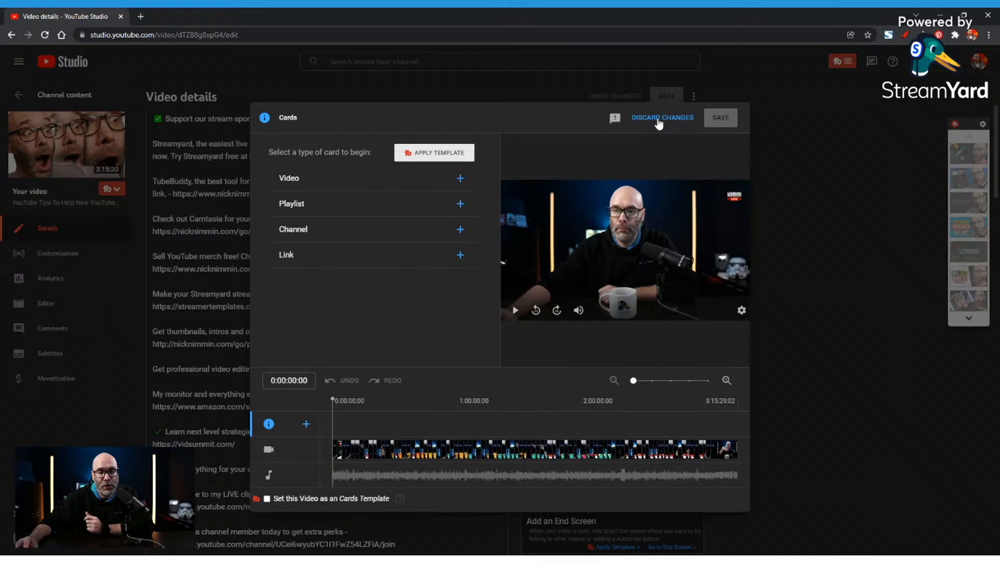
click(799, 186)
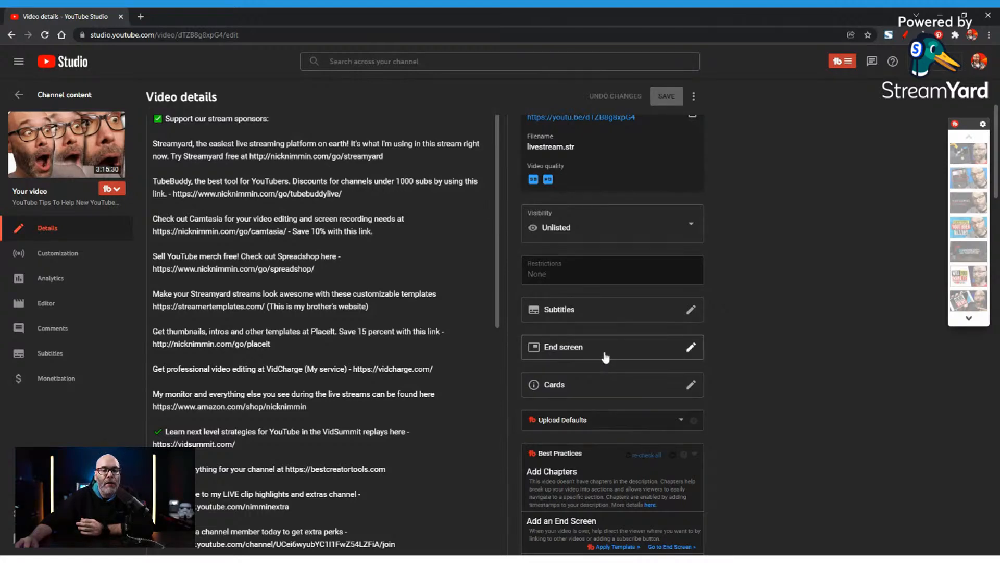
- Review the stream's English subtitles through to about 1:07:00 and leave the subtitles editor, discarding changes
click(623, 320)
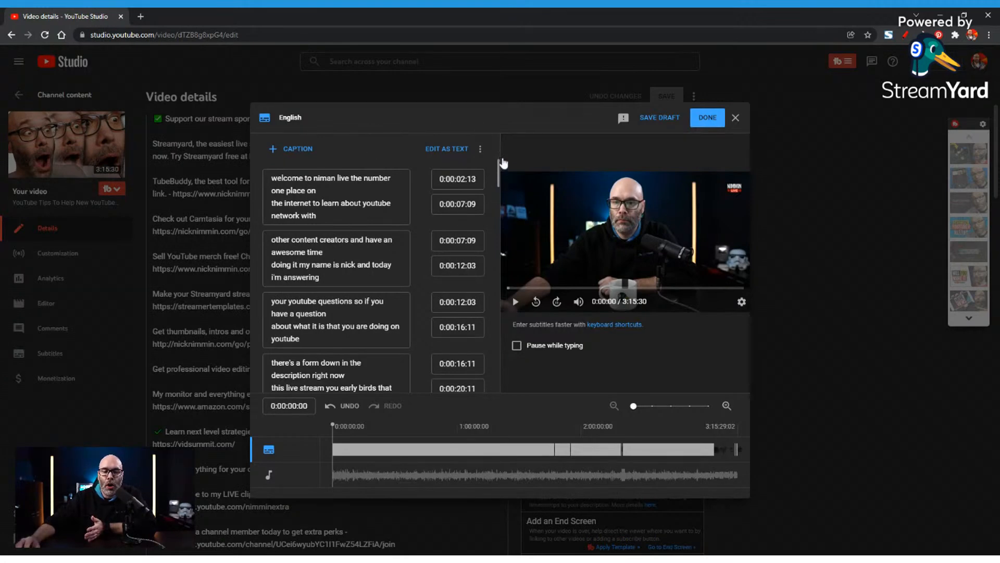
drag(498, 177, 508, 193)
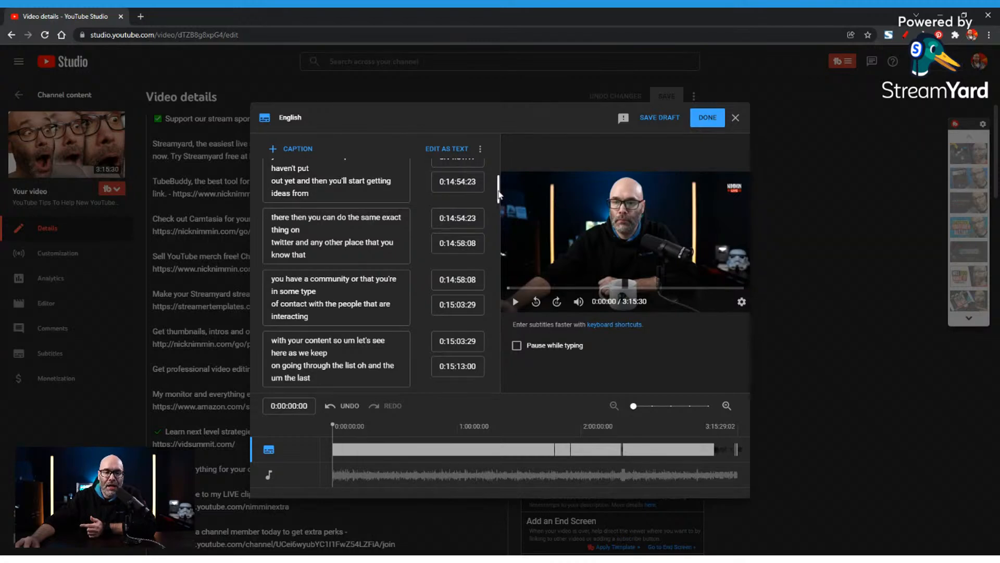
drag(498, 193, 501, 233)
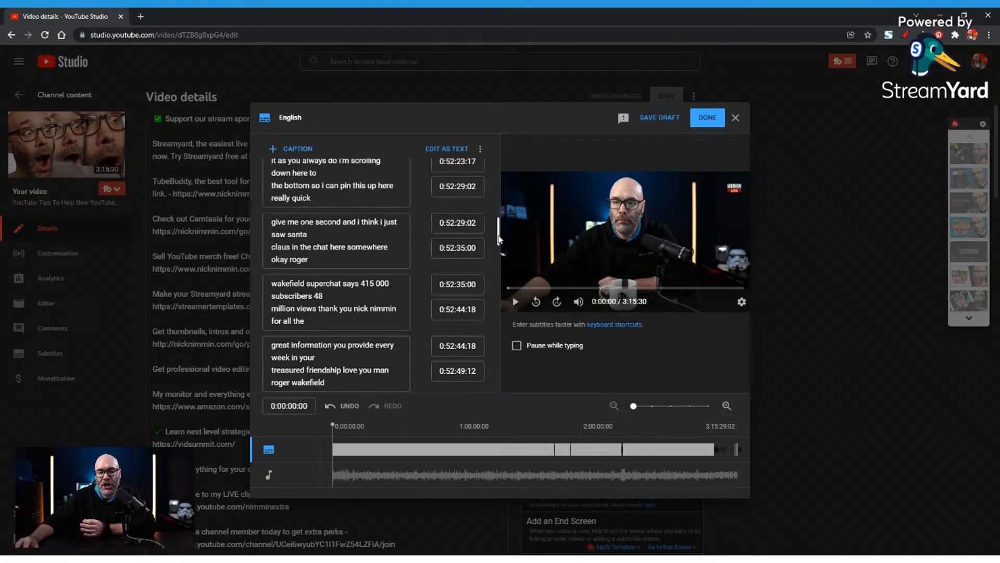
drag(499, 237, 498, 255)
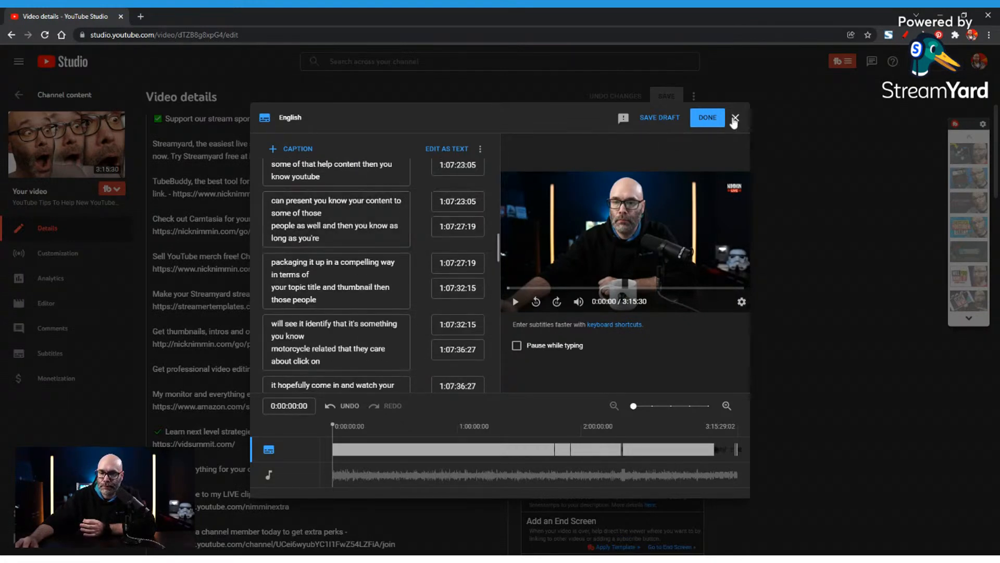
click(736, 118)
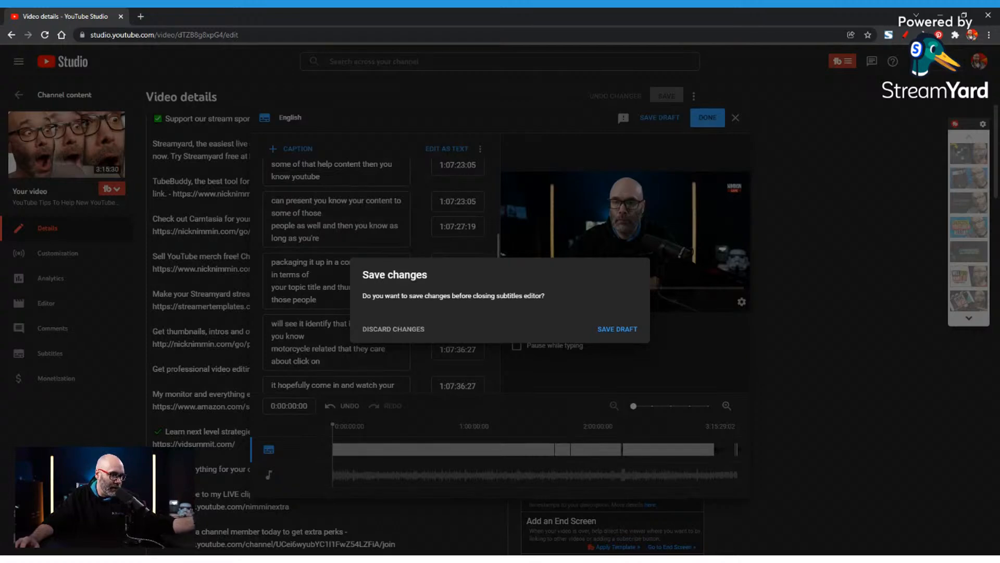
click(393, 329)
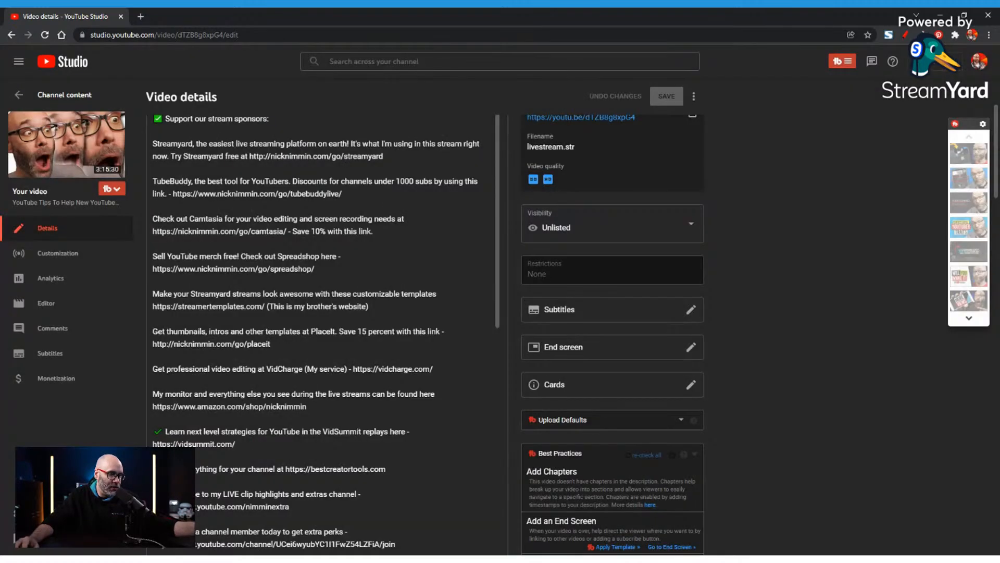
- Look over the video details, from the best practices and thumbnail options back to the description text above the stream sponsors
scroll(779, 298, down, 2)
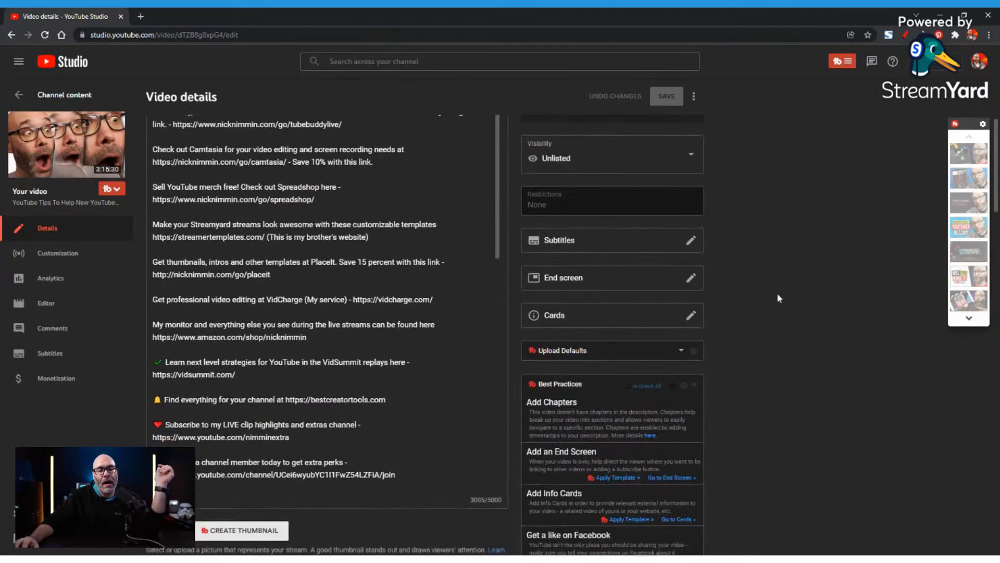
scroll(779, 298, down, 3)
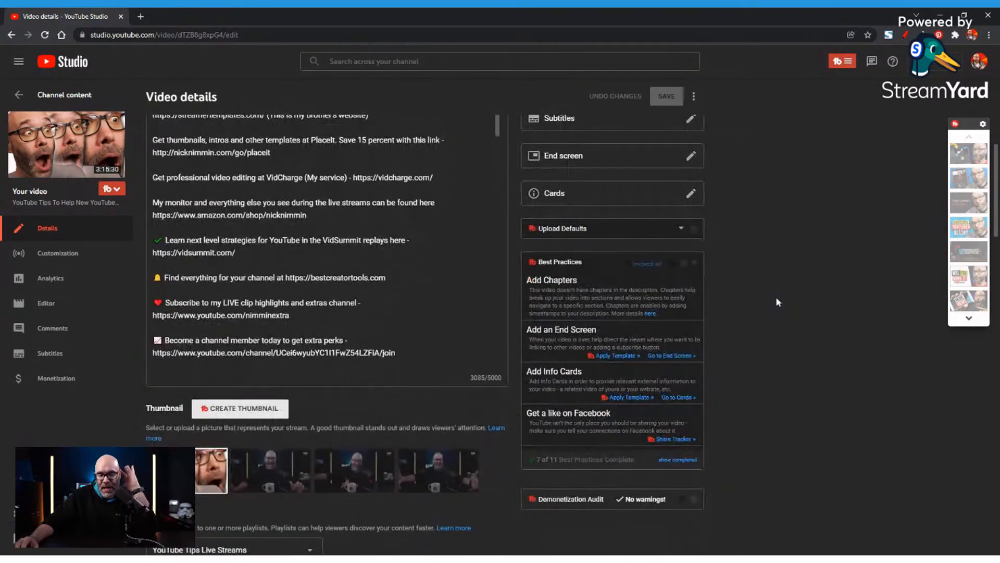
scroll(776, 296, down, 1)
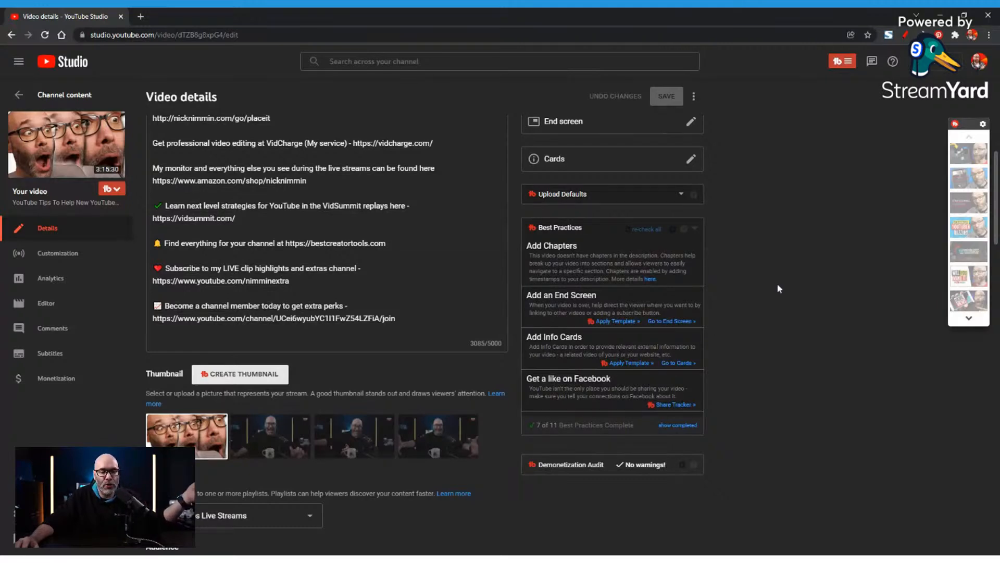
scroll(779, 288, down, 1)
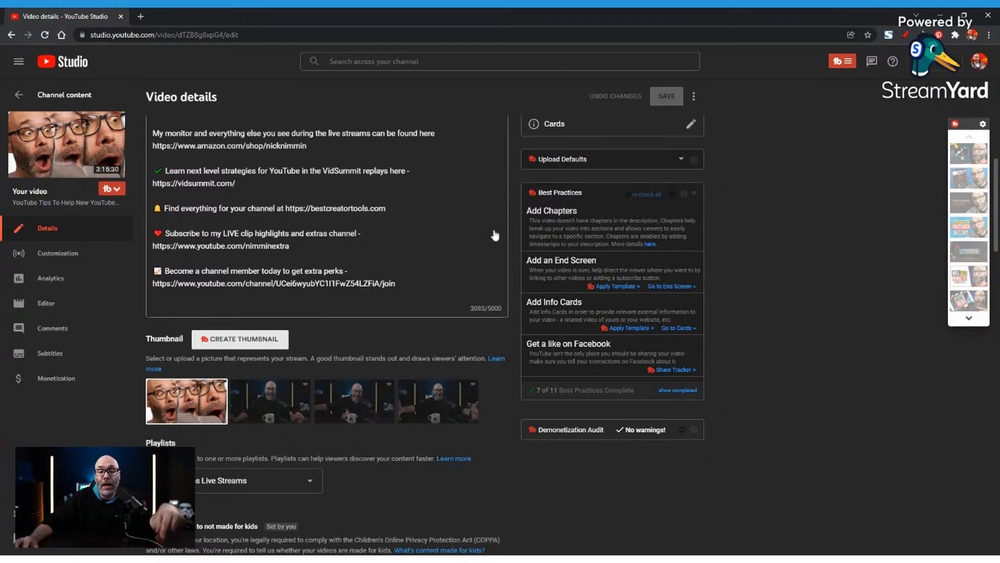
scroll(761, 185, up, 2)
scroll(761, 185, up, 6)
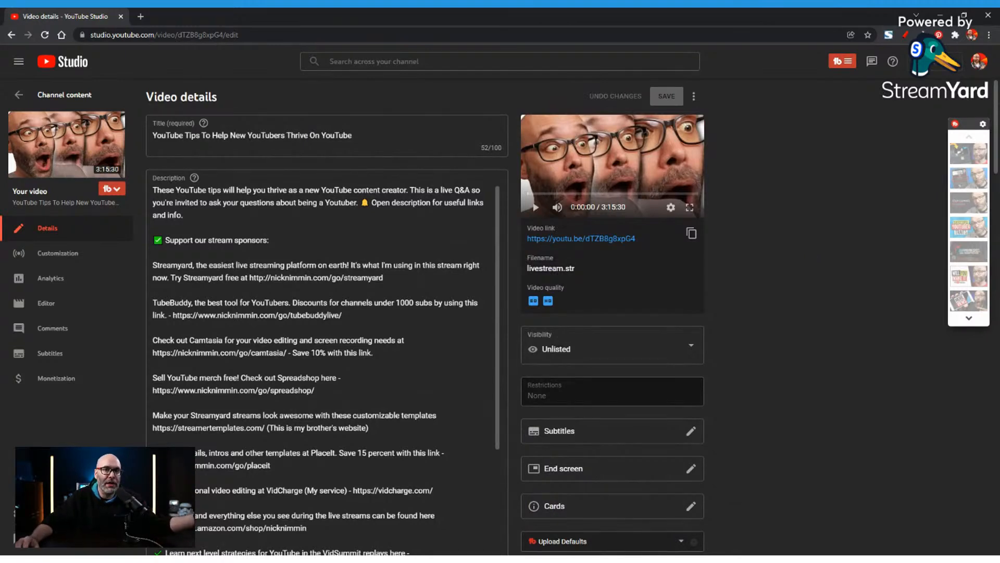
drag(154, 240, 216, 265)
click(183, 215)
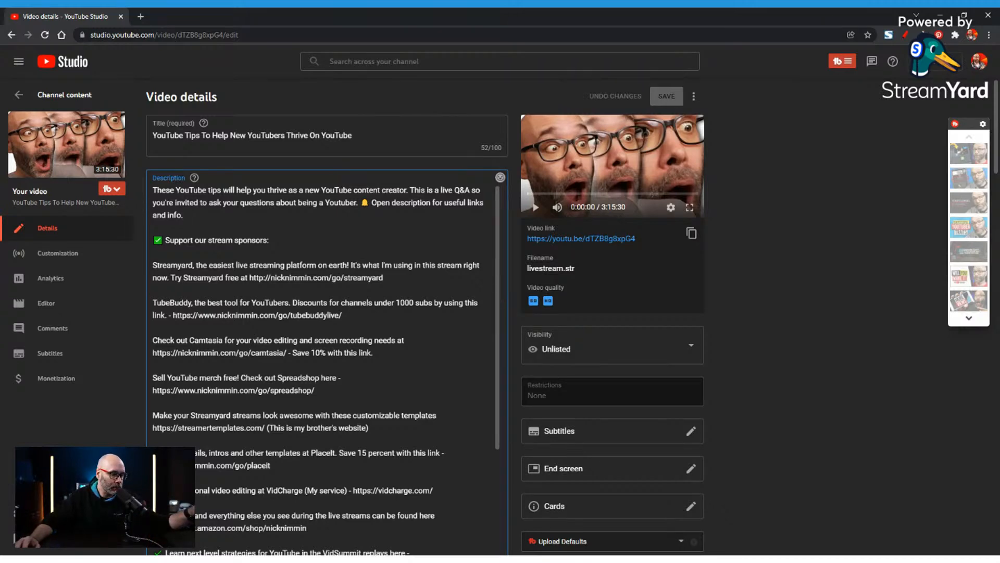
- Open the stream's watch page from its video link and go to the comments section
click(586, 239)
click(617, 241)
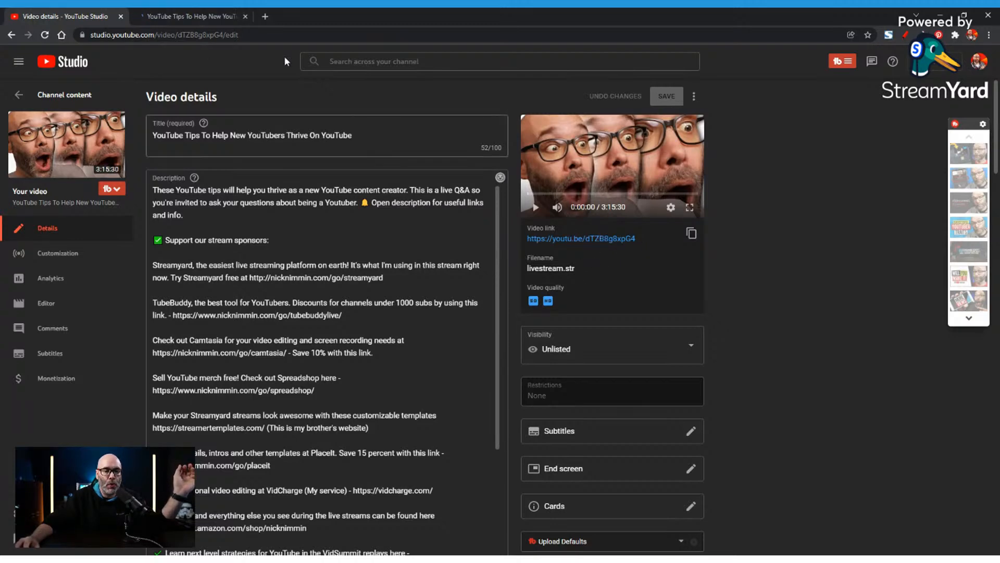
click(180, 16)
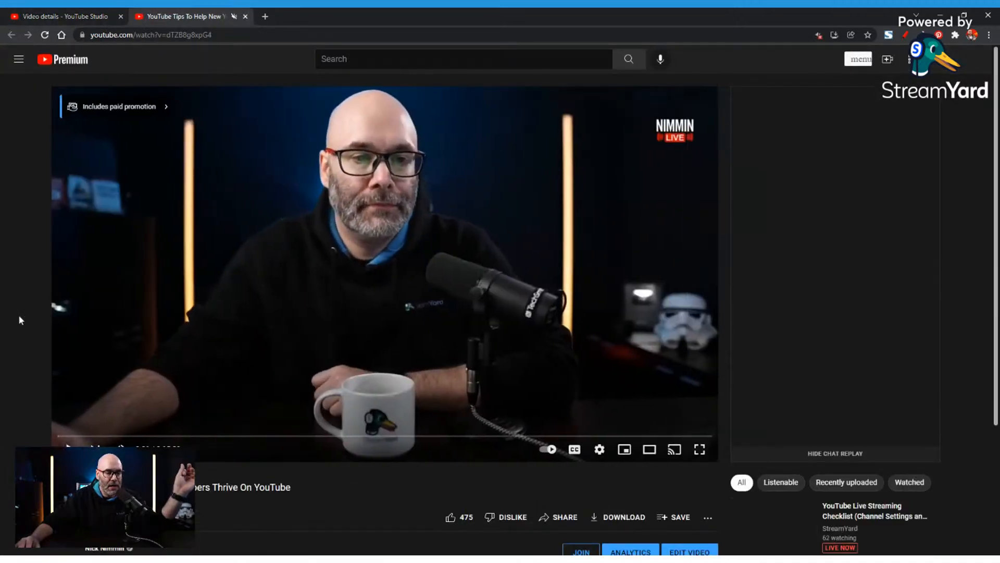
scroll(115, 285, down, 1)
scroll(115, 286, down, 2)
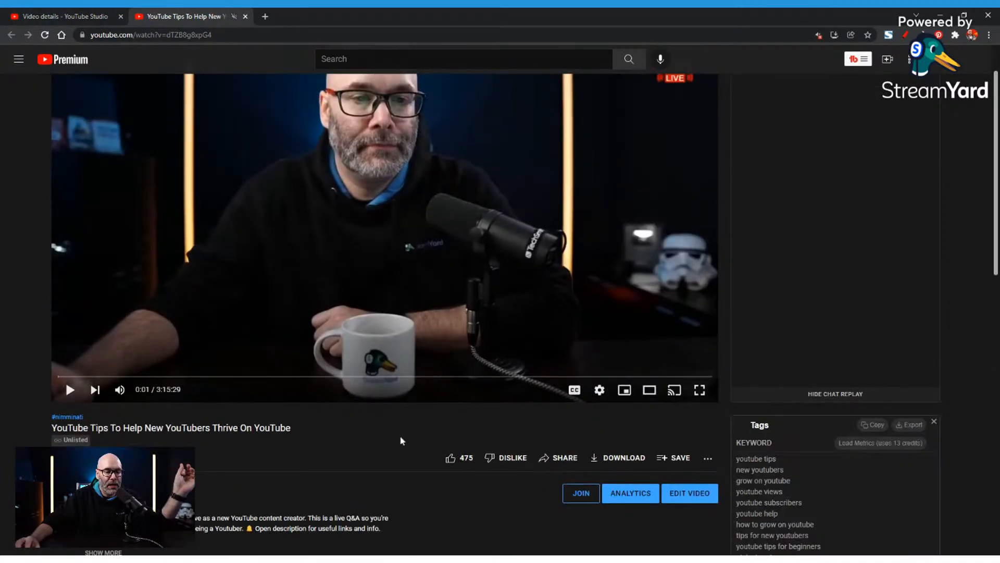
scroll(359, 385, down, 2)
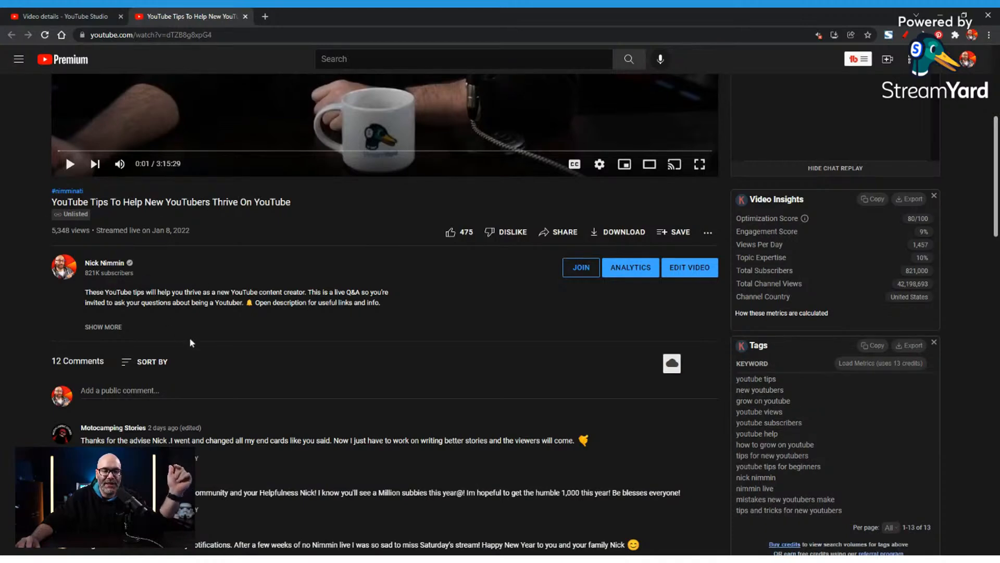
scroll(193, 343, down, 1)
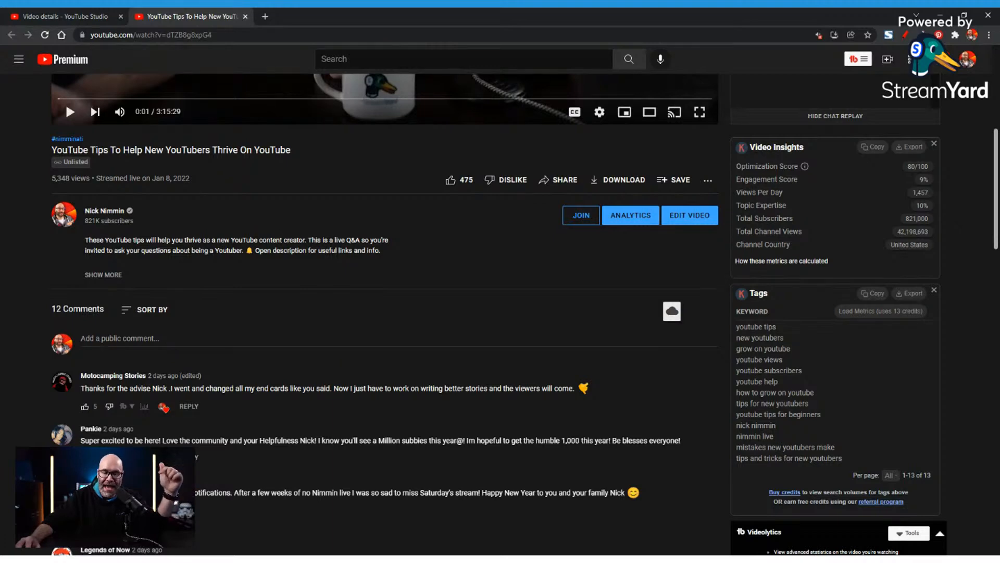
- Draft a public comment reading "Watch this next -"
click(125, 338)
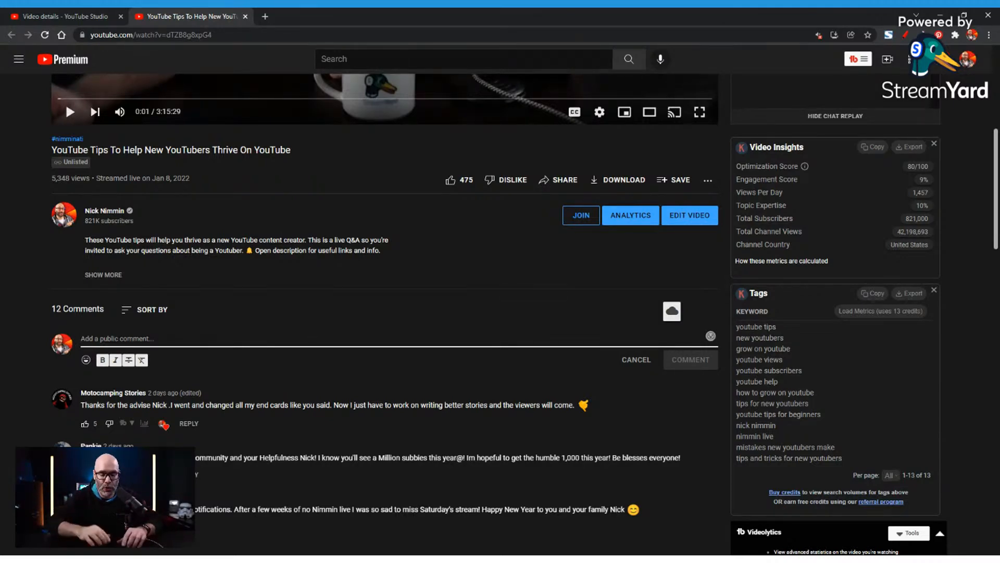
text(Watch this next -)
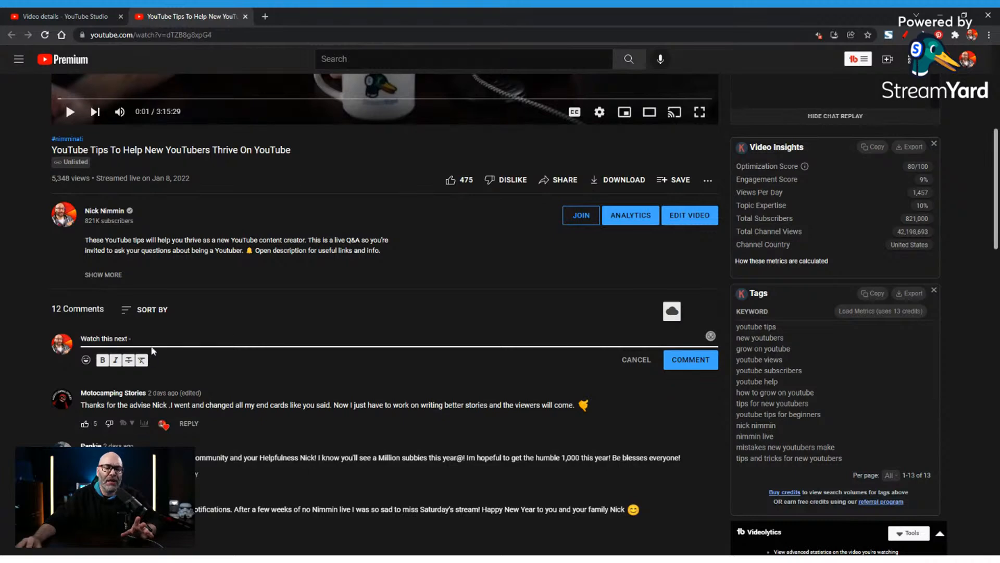
drag(134, 338, 47, 333)
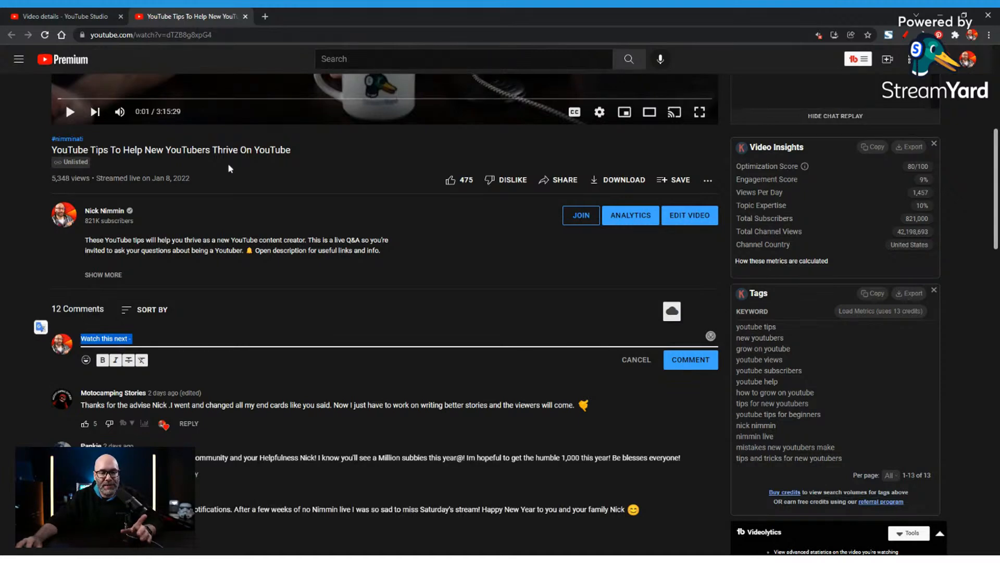
click(164, 336)
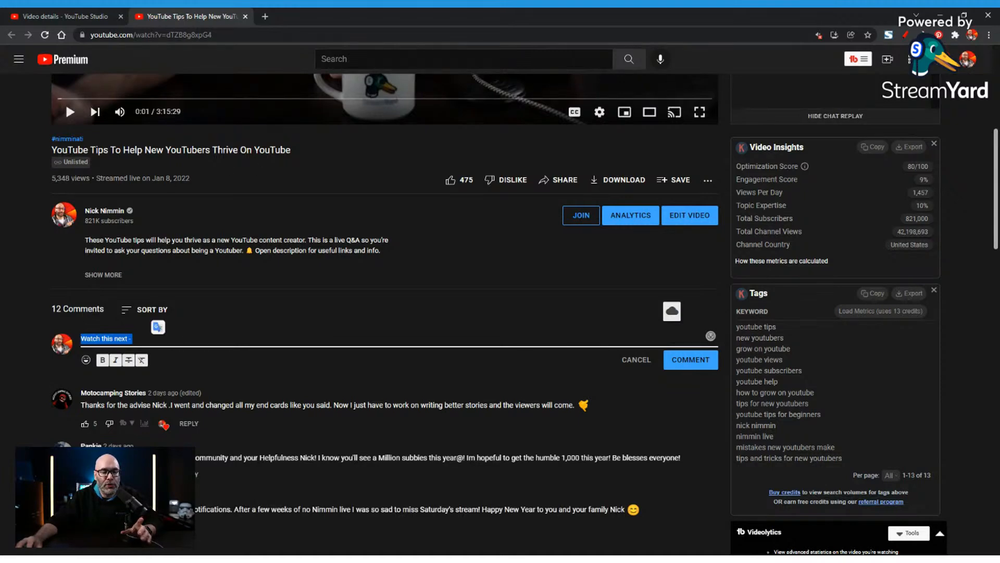
triple_click(137, 338)
click(78, 341)
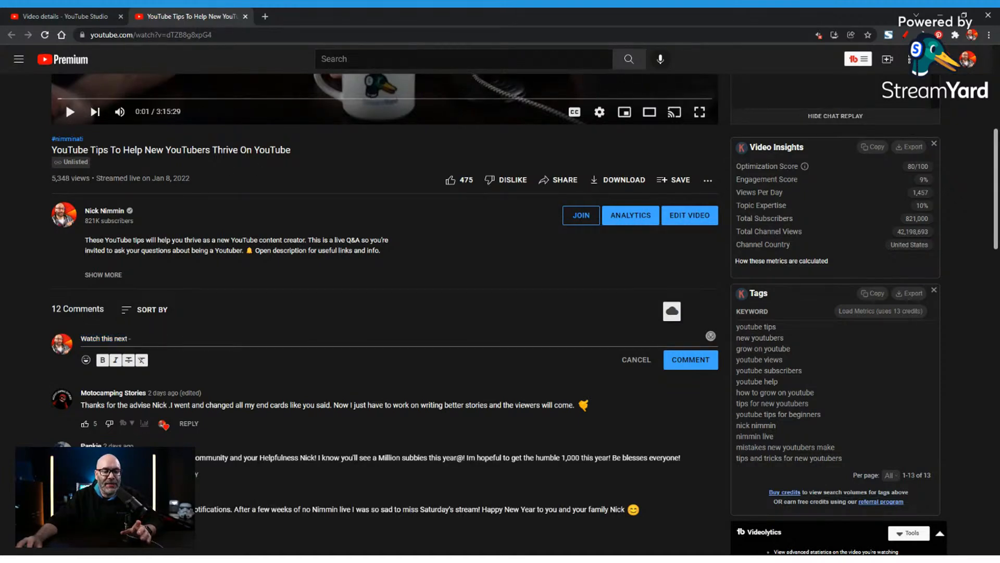
- Replace the draft with "Learn how to get your first 1000 subscribers here -" plus this watch page's URL, and post the comment
drag(80, 339, 151, 342)
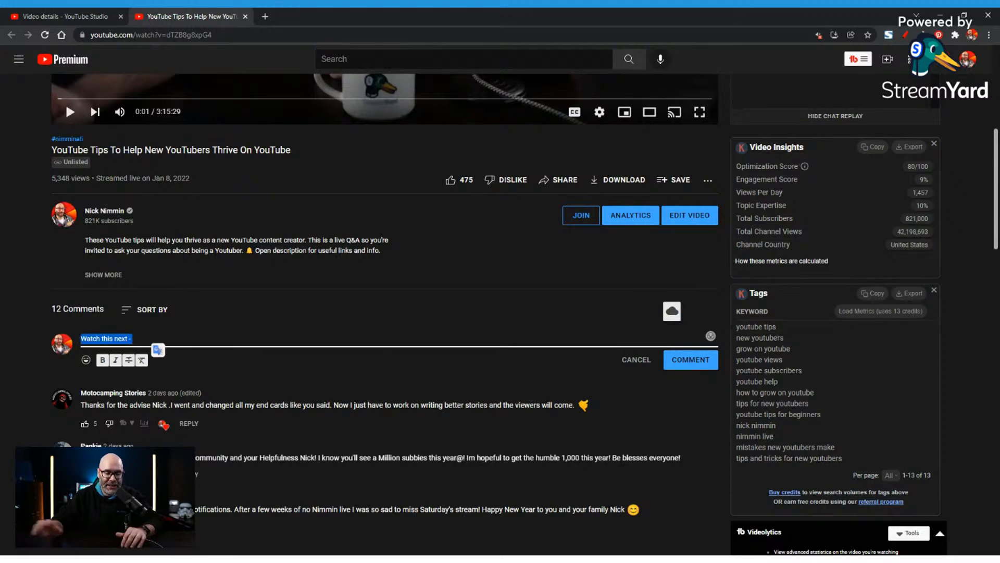
text(Learn how to get your first 1000 subscriber)
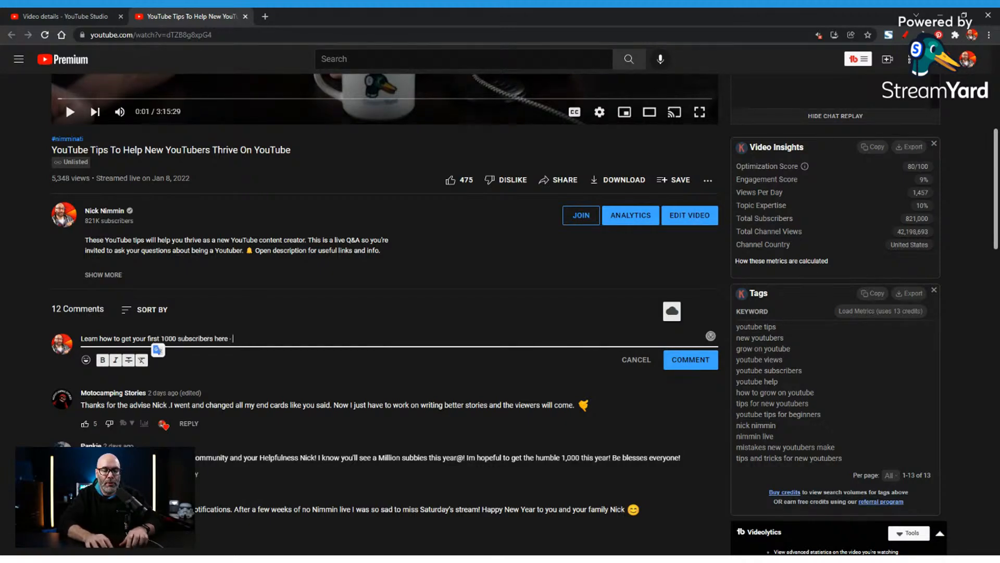
key(ctrl+l)
key(ctrl+c)
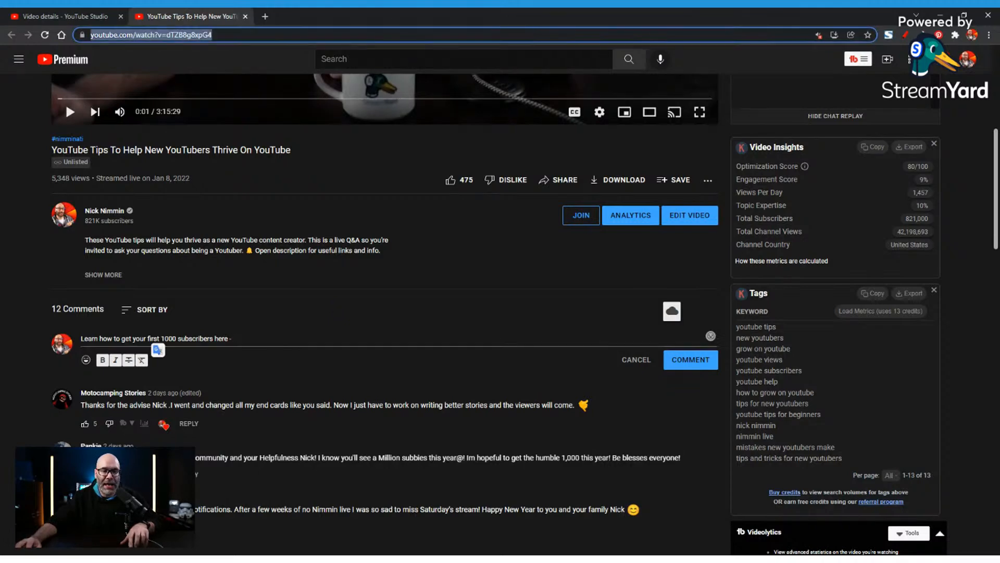
click(290, 355)
key(ctrl+v)
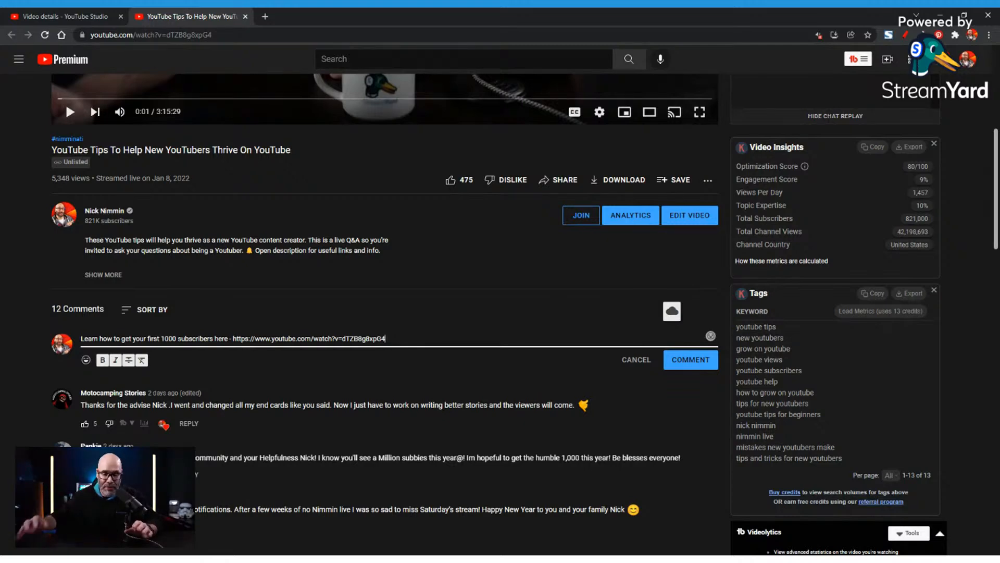
click(690, 360)
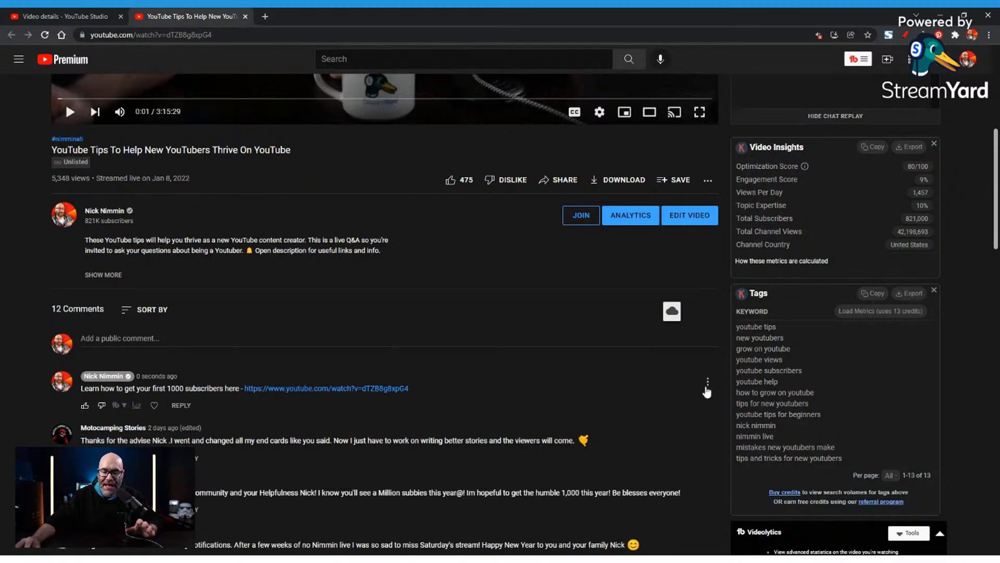
- Pin the newly posted comment about getting the first 1000 subscribers
click(709, 383)
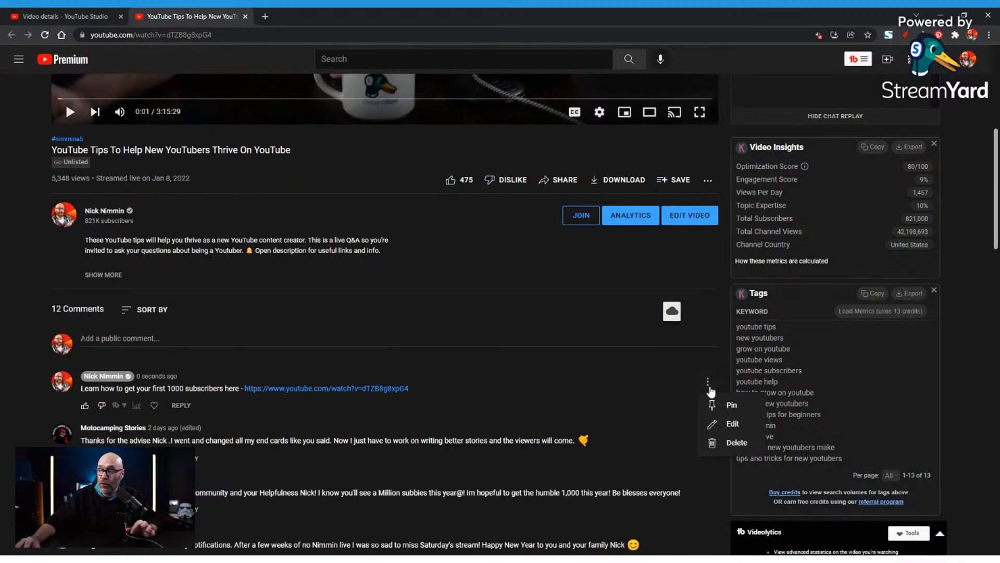
click(730, 405)
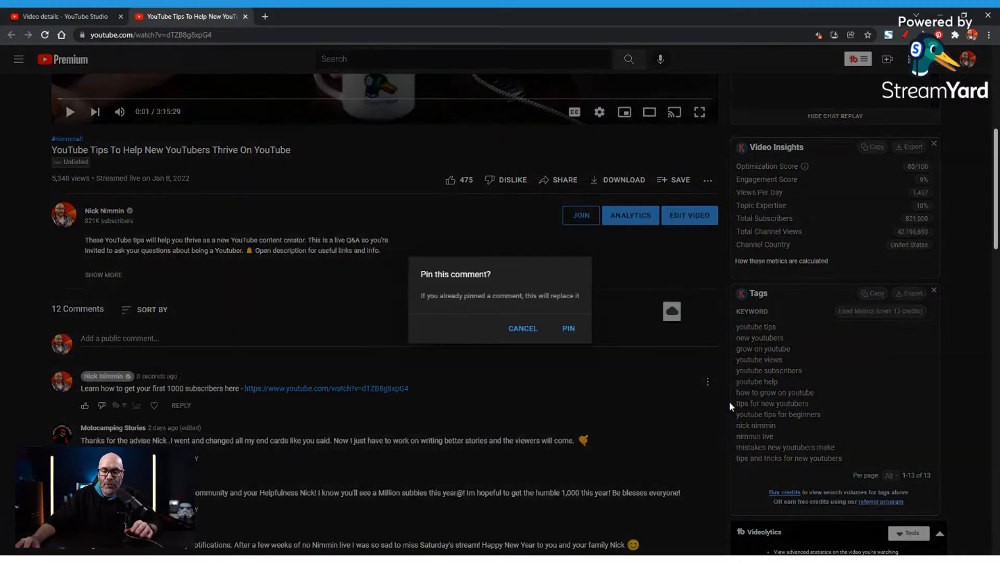
click(569, 328)
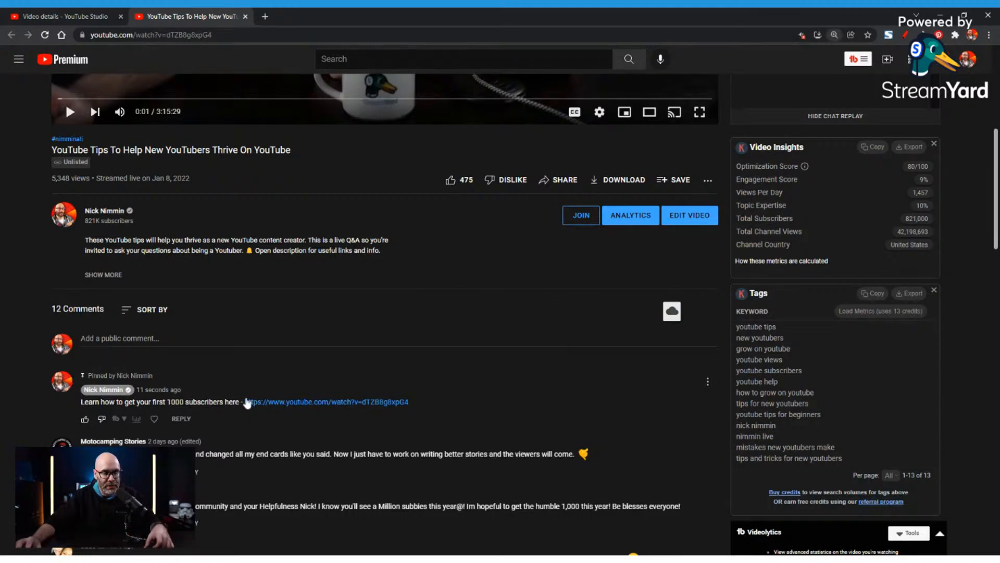
- Delete the pinned comment about getting the first 1000 subscribers
key(ctrl+plus)
key(ctrl+plus)
key(ctrl+plus)
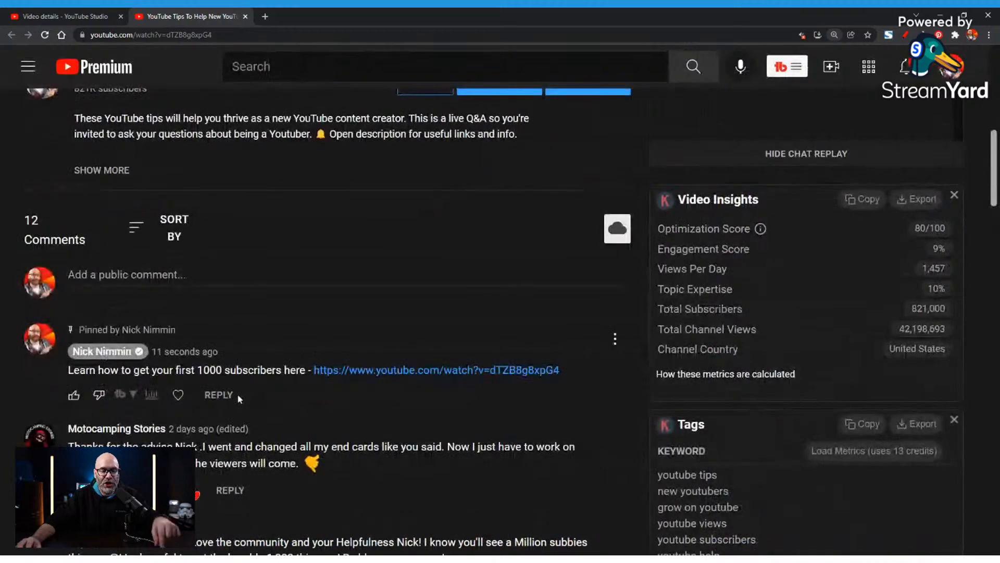
key(ctrl+plus)
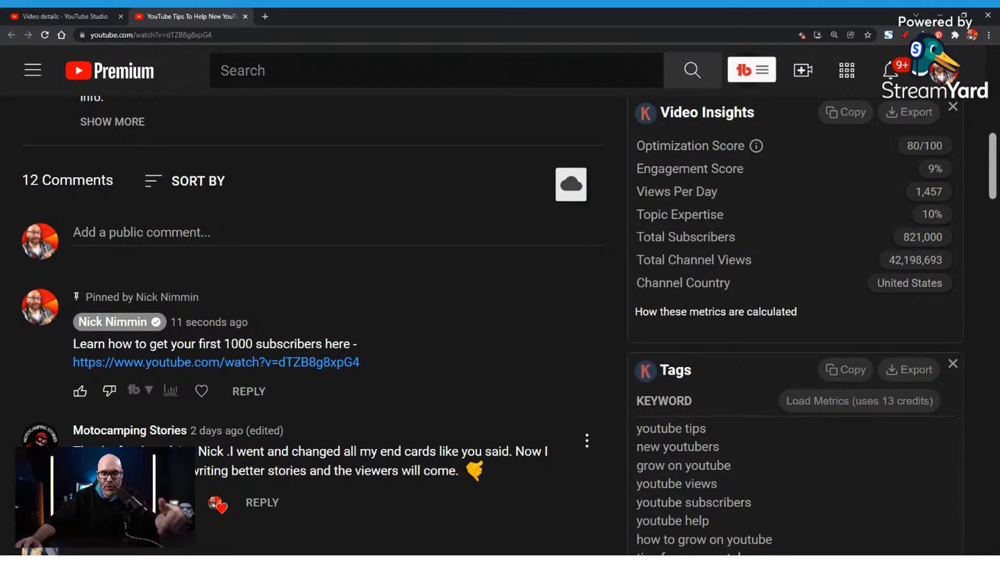
click(587, 307)
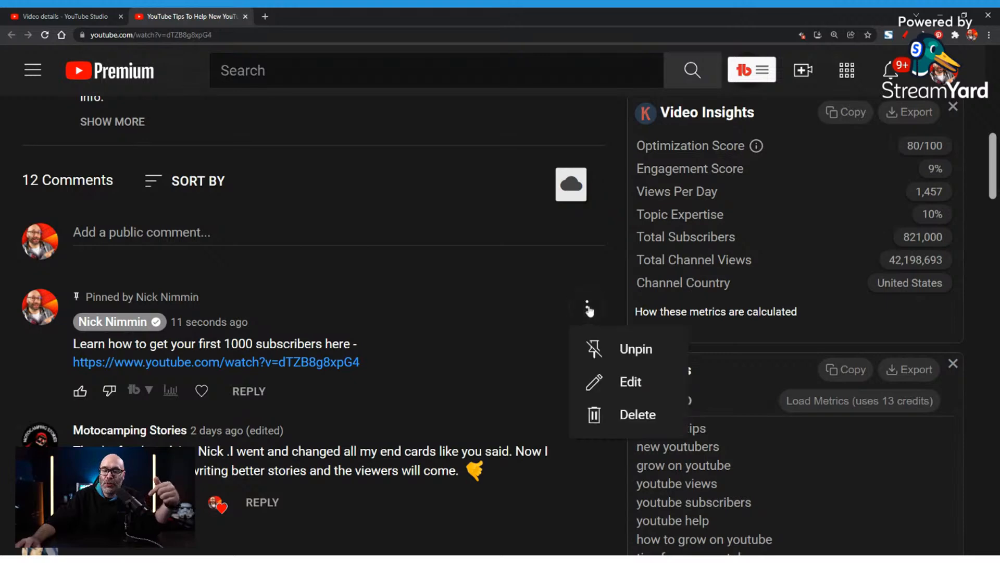
click(633, 416)
click(589, 354)
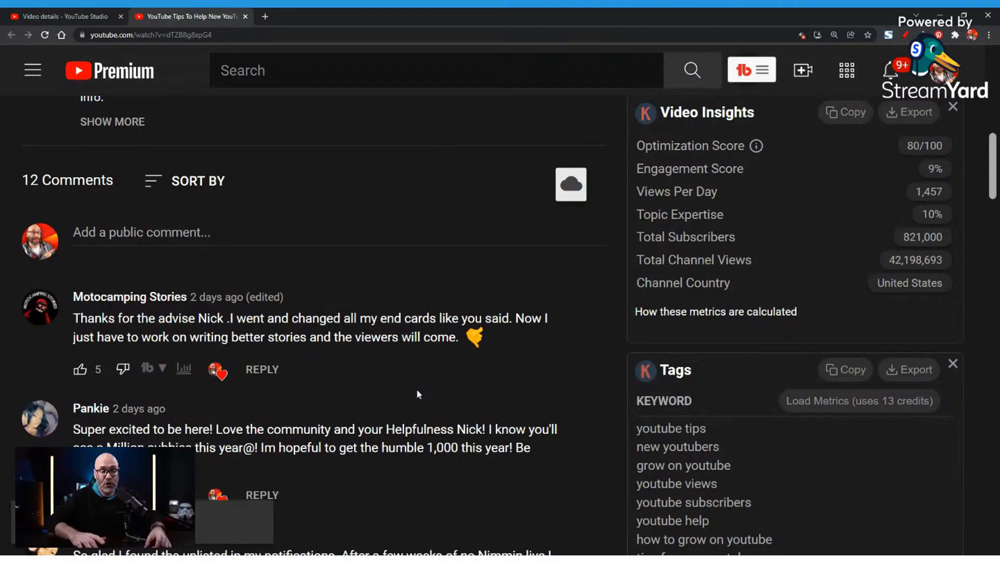
key(ctrl+minus)
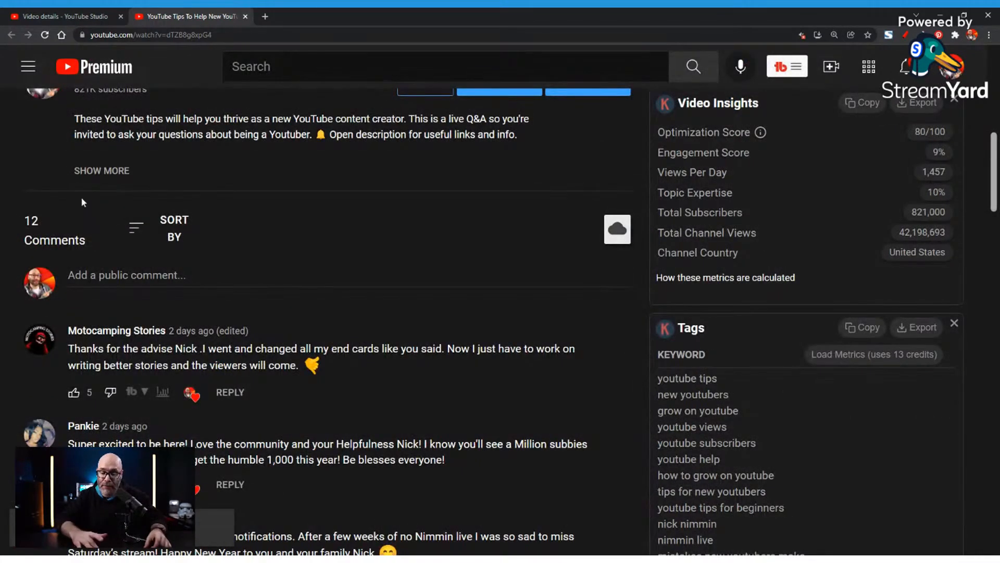
key(ctrl+minus)
key(ctrl+minus)
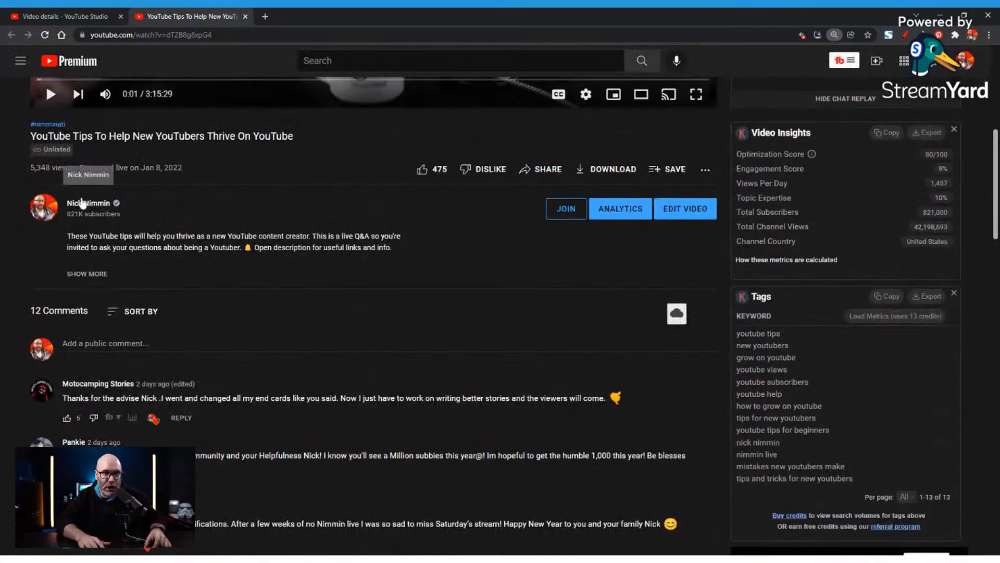
key(ctrl+minus)
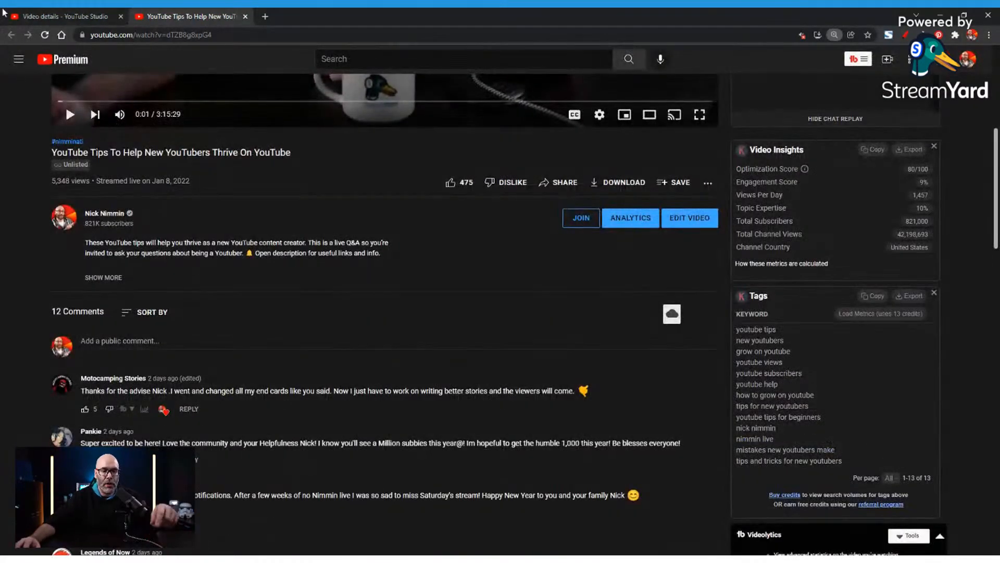
click(333, 342)
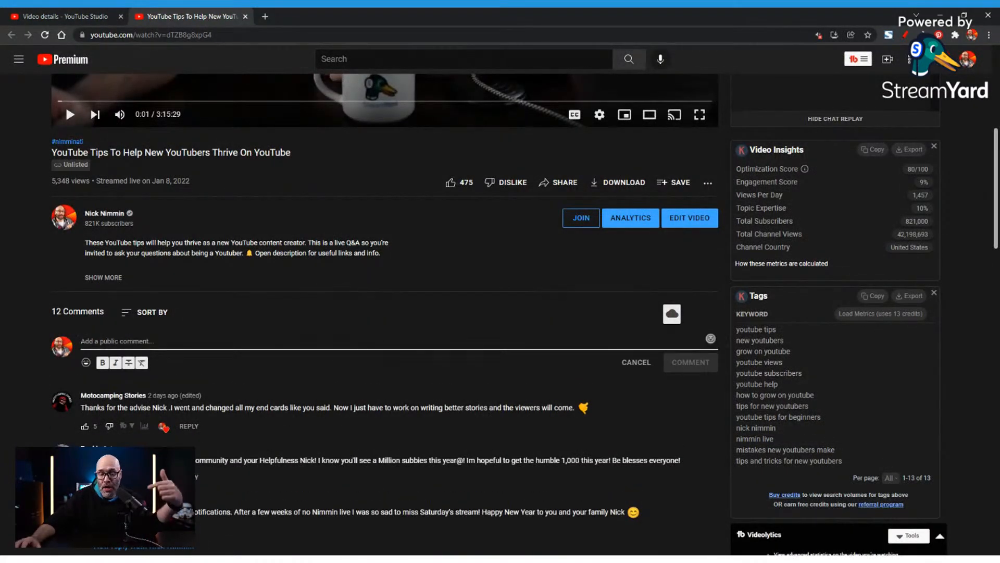
click(16, 382)
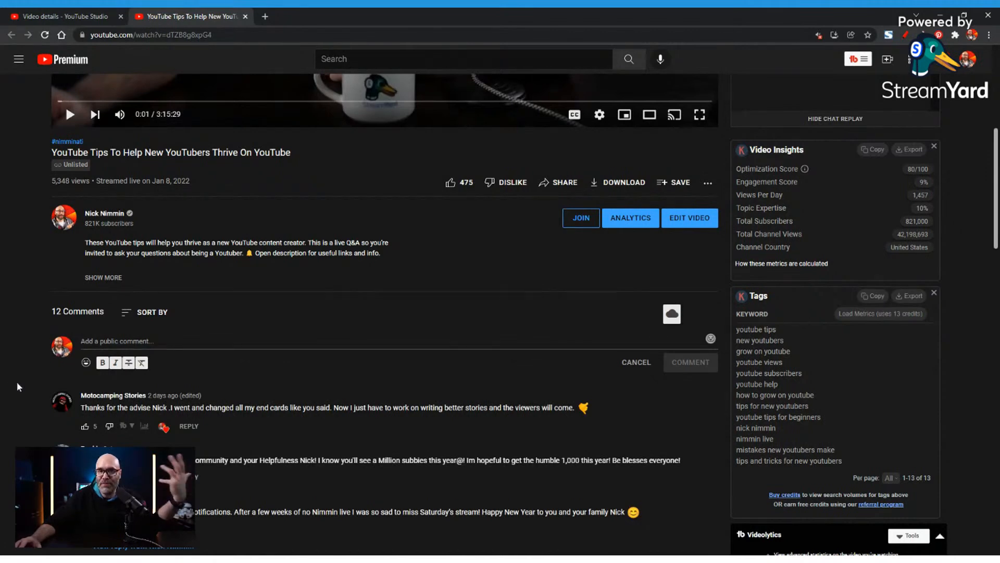